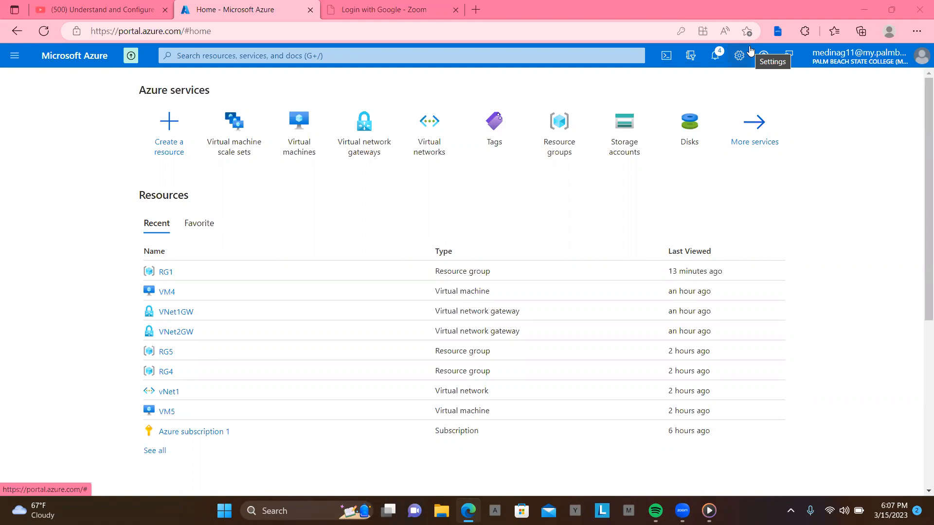
Search the portal for "dedica" and open the creation form for Dedicated Hosts from the Marketplace results.
{"action": "left_click", "coordinate": [501, 56]}
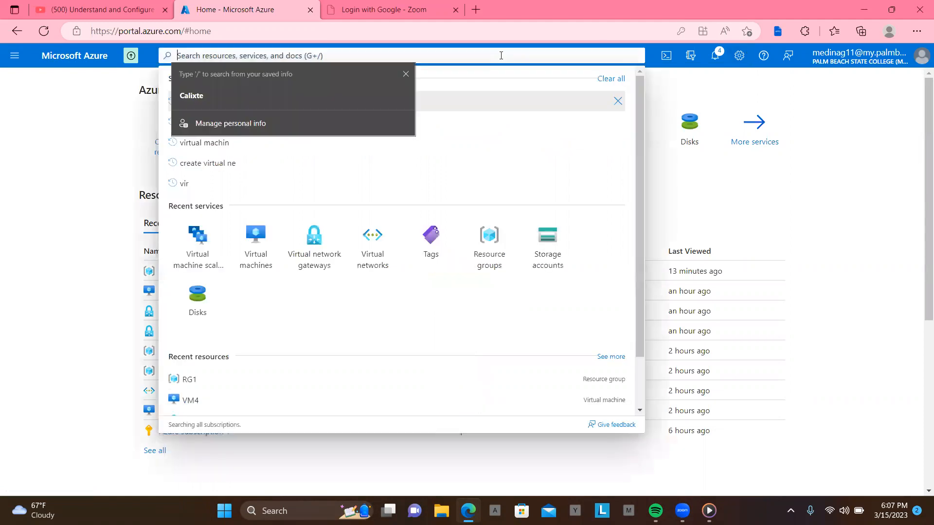
{"action": "left_click", "coordinate": [408, 75]}
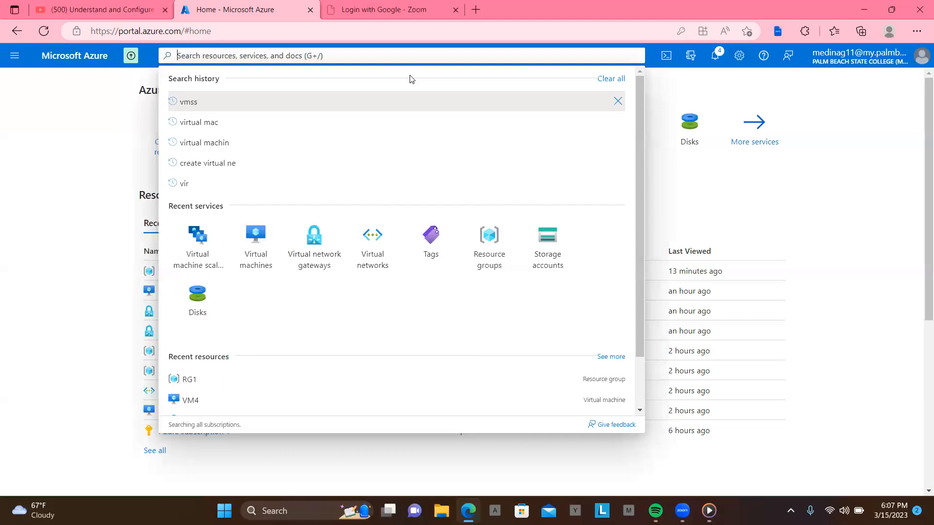
{"action": "type", "text": "dedi"}
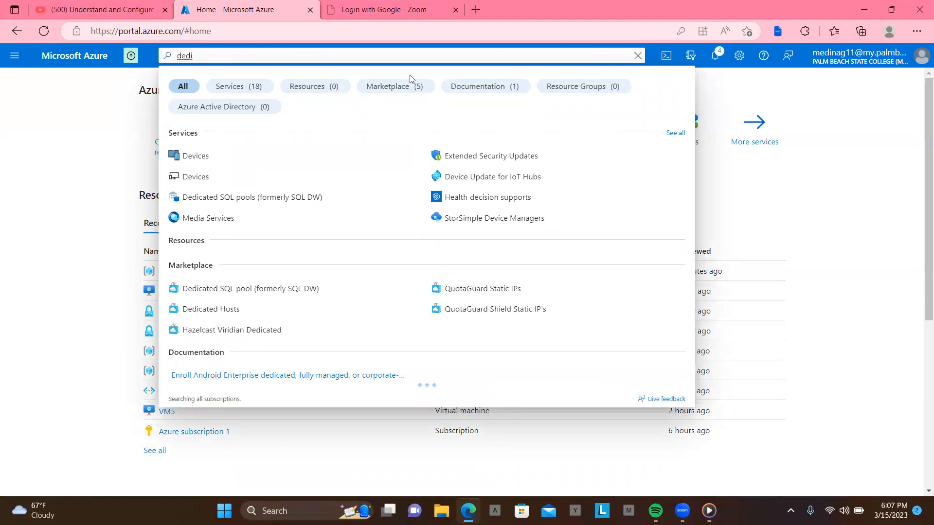
{"action": "type", "text": "ca"}
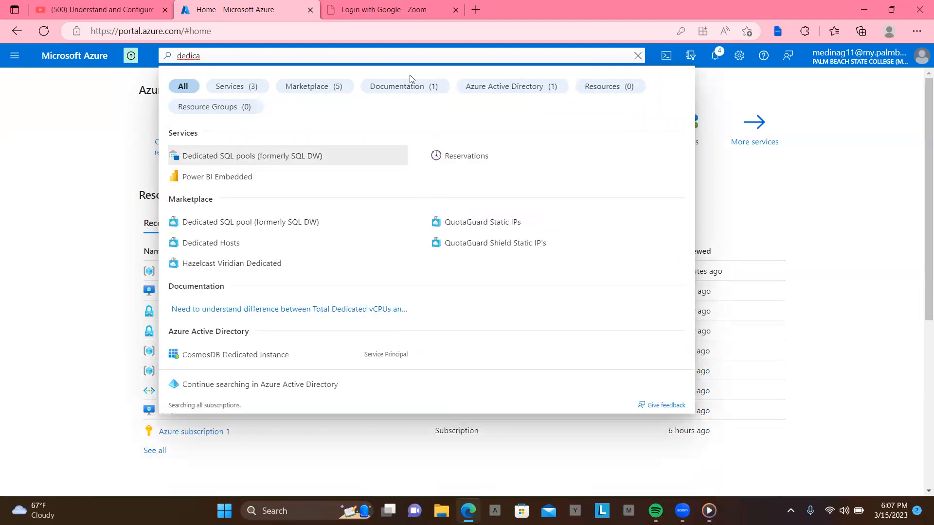
{"action": "left_click", "coordinate": [206, 245]}
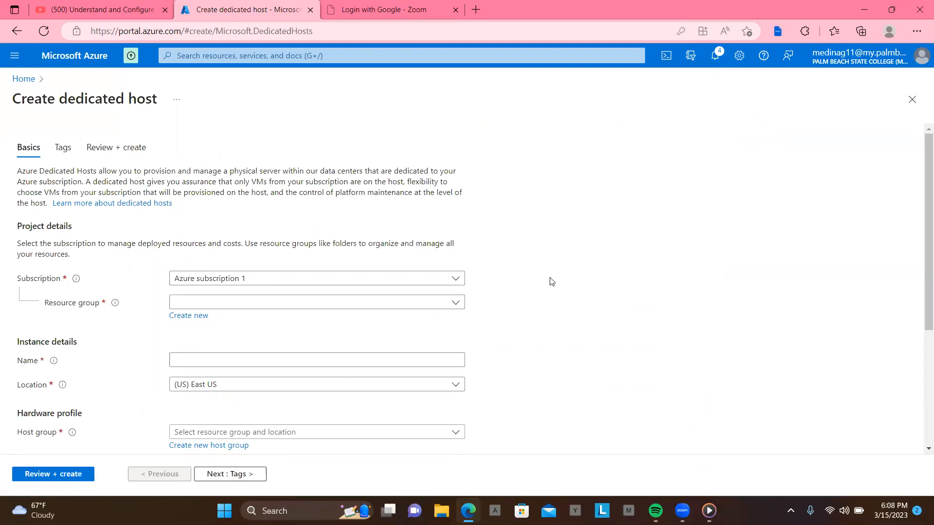
Create a new resource group named RGHost for the dedicated host.
{"action": "left_click", "coordinate": [200, 320]}
{"action": "type", "text": "RG"}
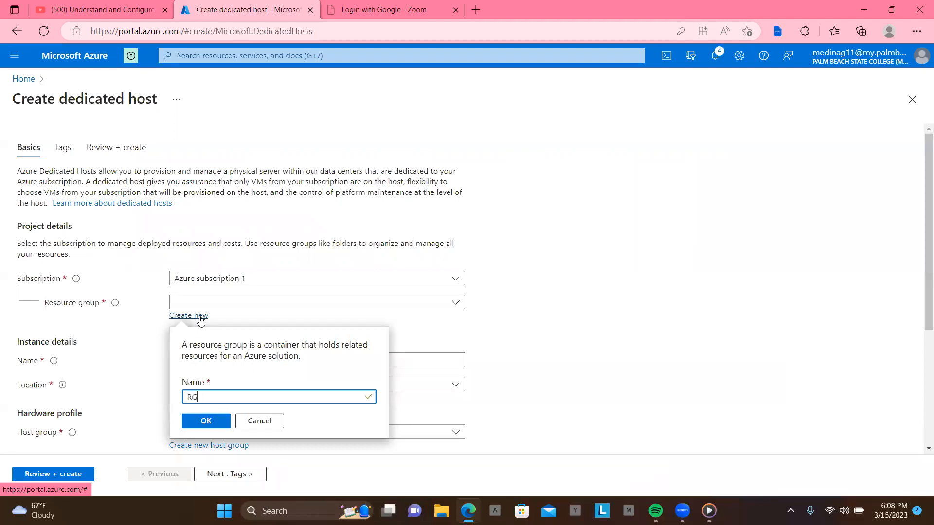
{"action": "type", "text": "Host"}
{"action": "left_click", "coordinate": [205, 421]}
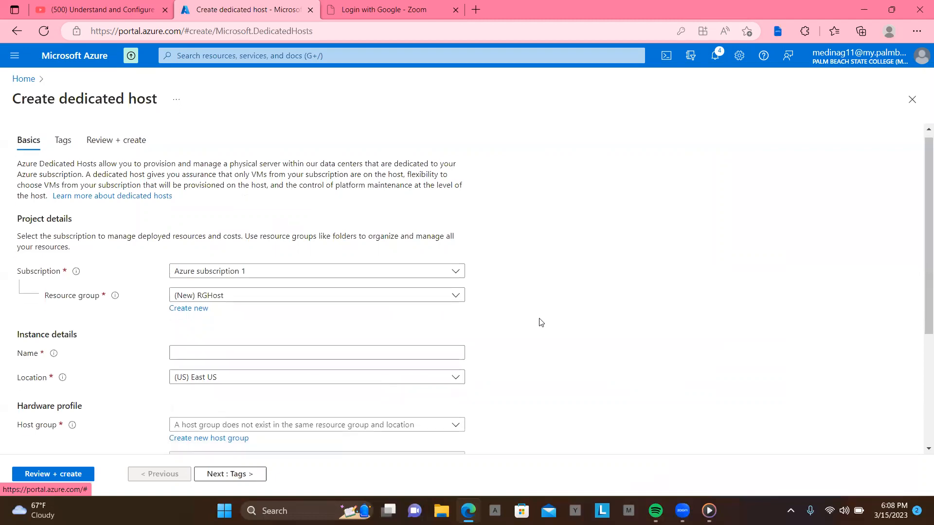
Name the dedicated host instance Host01.
{"action": "scroll", "coordinate": [539, 322], "scroll_direction": "down", "scroll_amount": 2}
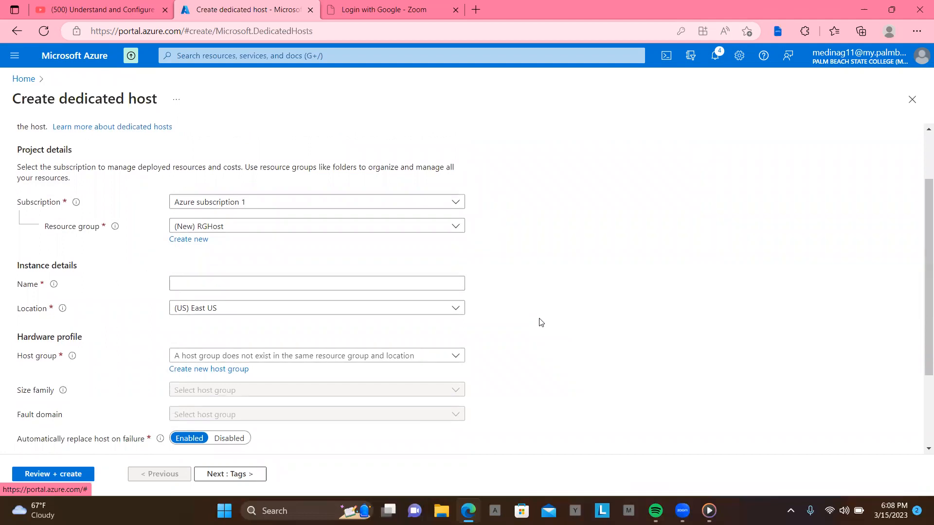
{"action": "left_click", "coordinate": [347, 281]}
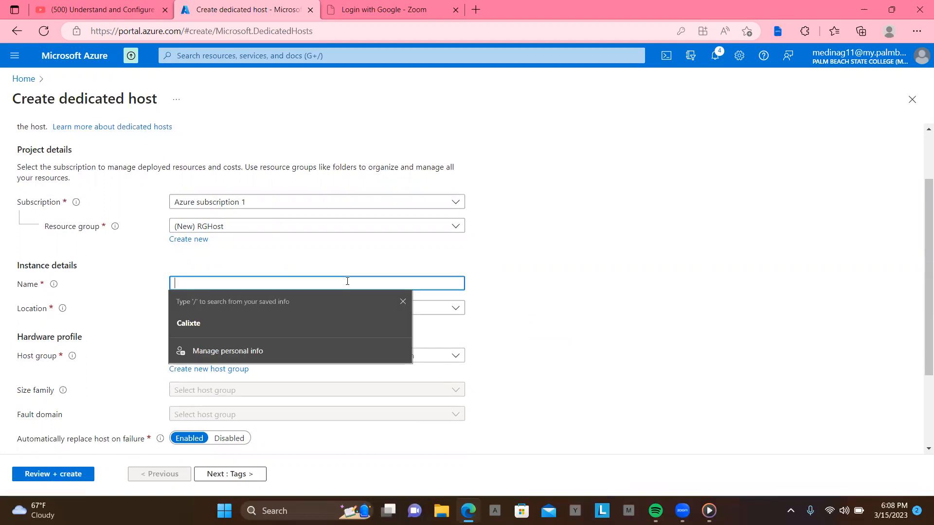
{"action": "type", "text": "Host"}
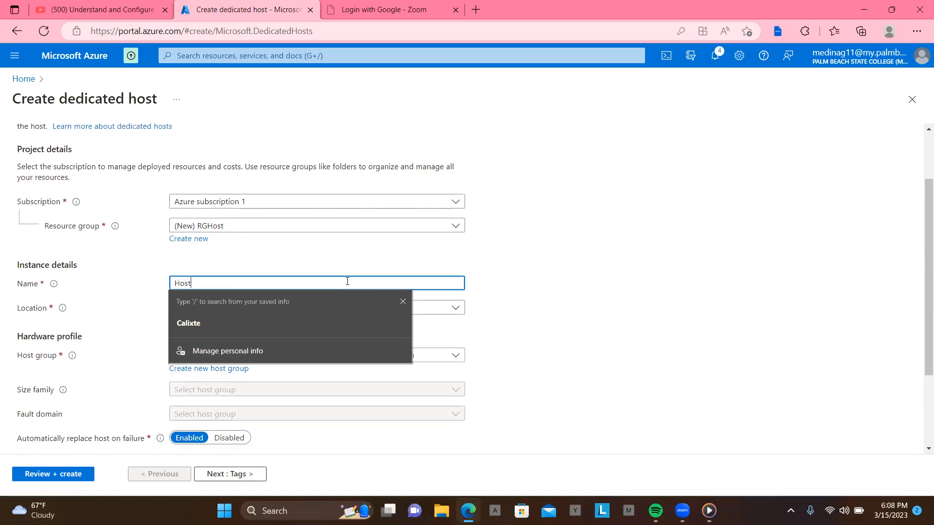
{"action": "type", "text": "01"}
{"action": "left_click", "coordinate": [403, 303]}
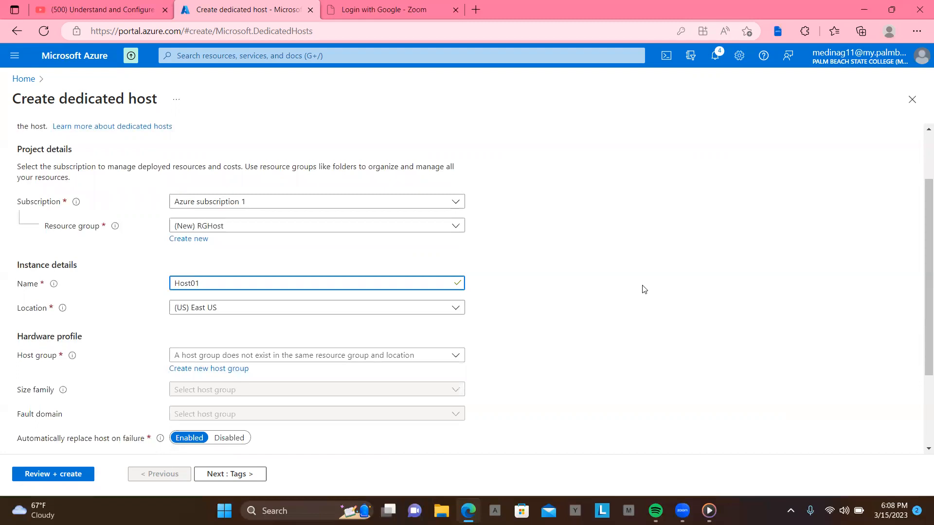
Start a new host group for the hardware profile and name it HD01.
{"action": "scroll", "coordinate": [644, 289], "scroll_direction": "down", "scroll_amount": 2}
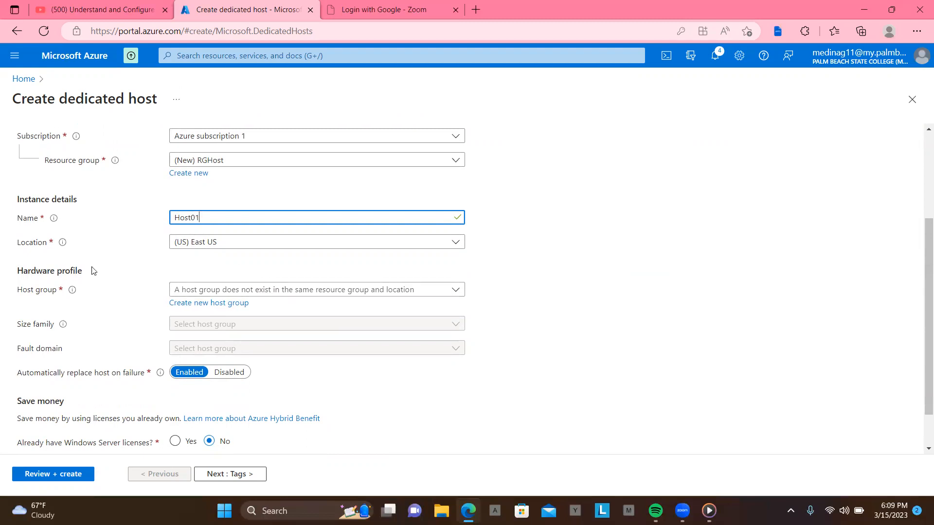
{"action": "mouse_move", "coordinate": [72, 290]}
{"action": "left_click", "coordinate": [455, 297]}
{"action": "left_click", "coordinate": [456, 296]}
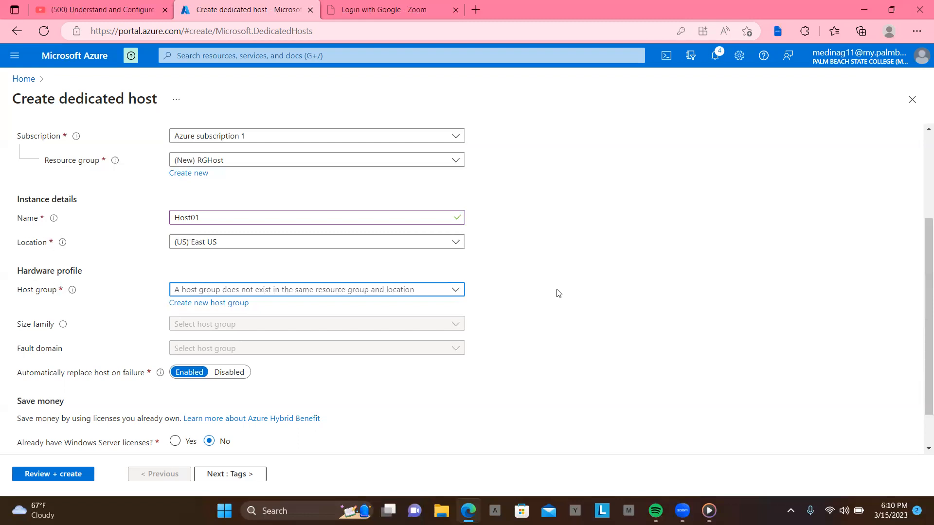
{"action": "left_click", "coordinate": [219, 306]}
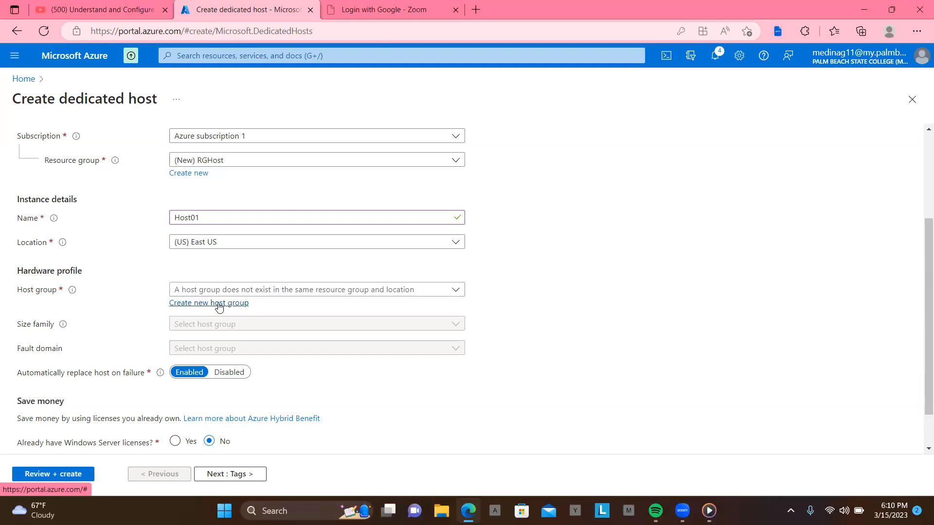
{"action": "left_click", "coordinate": [219, 306]}
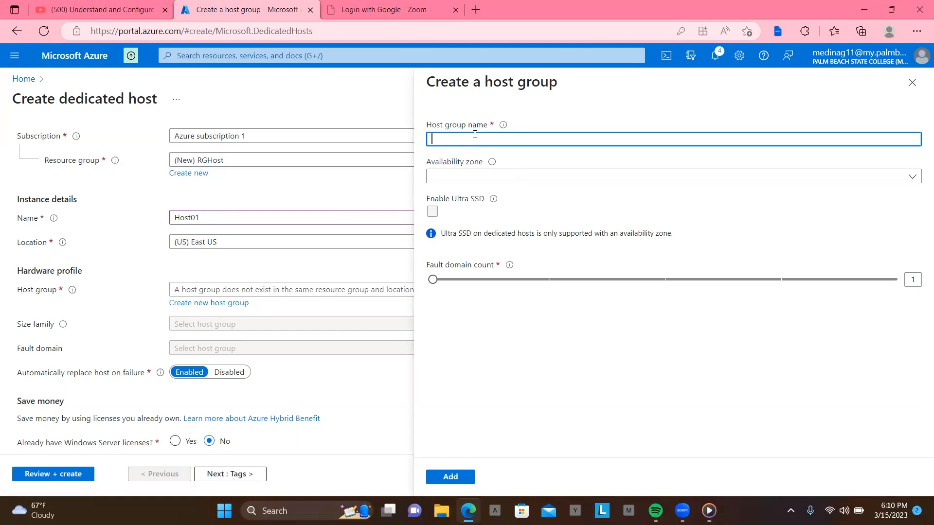
{"action": "type", "text": "HD0"}
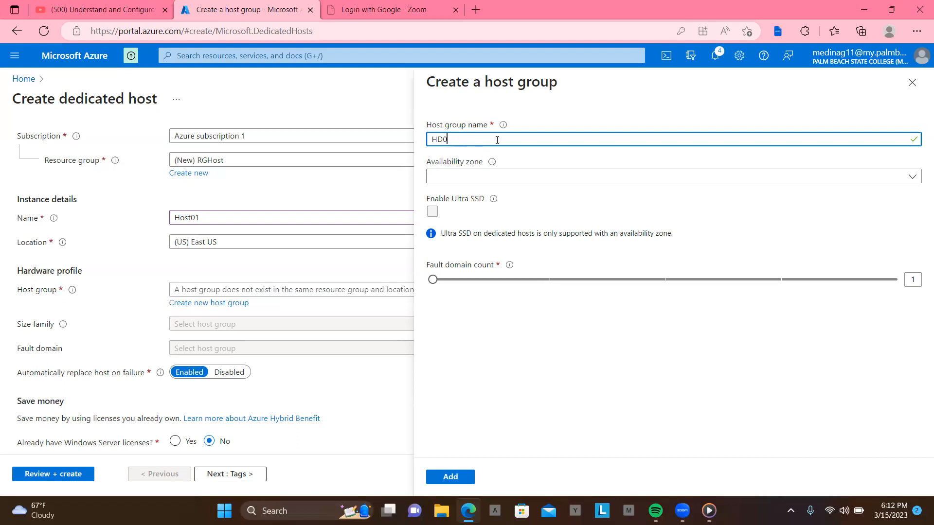
{"action": "type", "text": "1"}
Set the host group's availability zone to (none), check the Ultra SSD and fault domain descriptions, and add the group.
{"action": "left_click", "coordinate": [478, 177]}
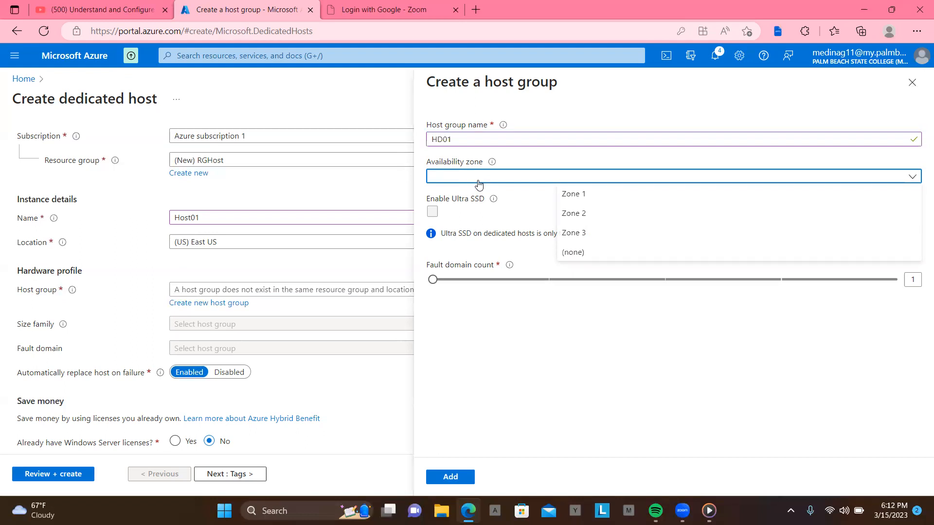
{"action": "left_click", "coordinate": [582, 199]}
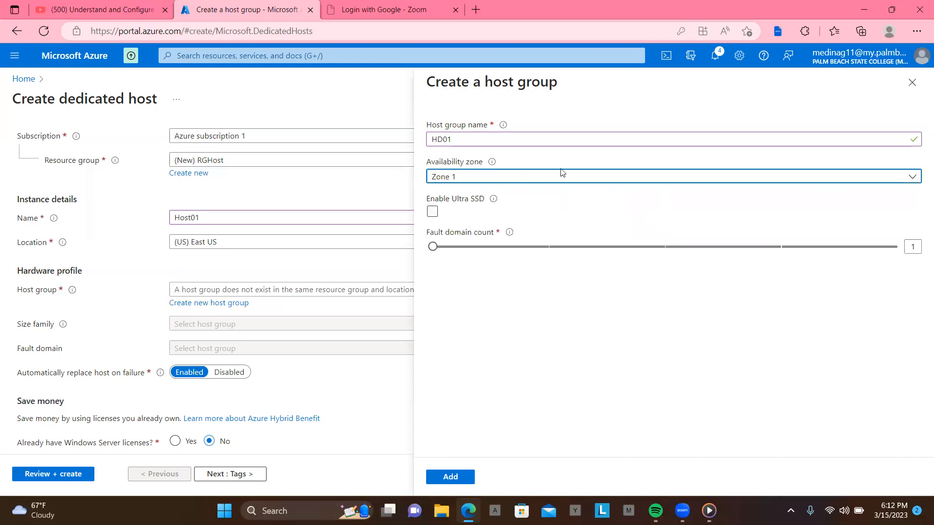
{"action": "left_click", "coordinate": [591, 180]}
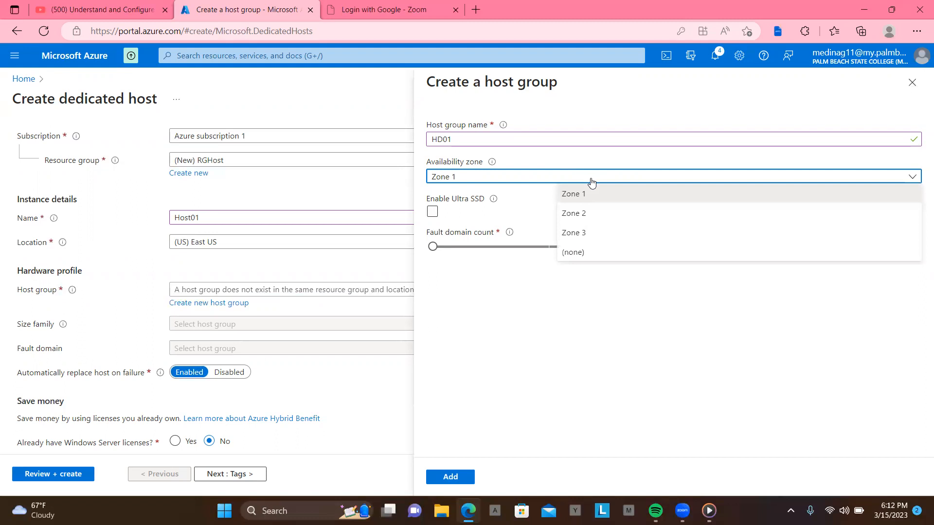
{"action": "left_click", "coordinate": [593, 252]}
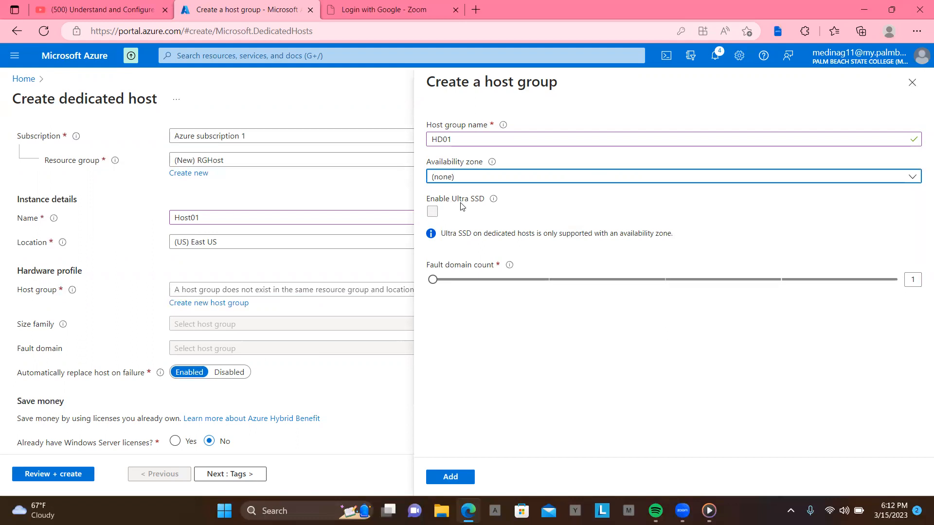
{"action": "mouse_move", "coordinate": [494, 201]}
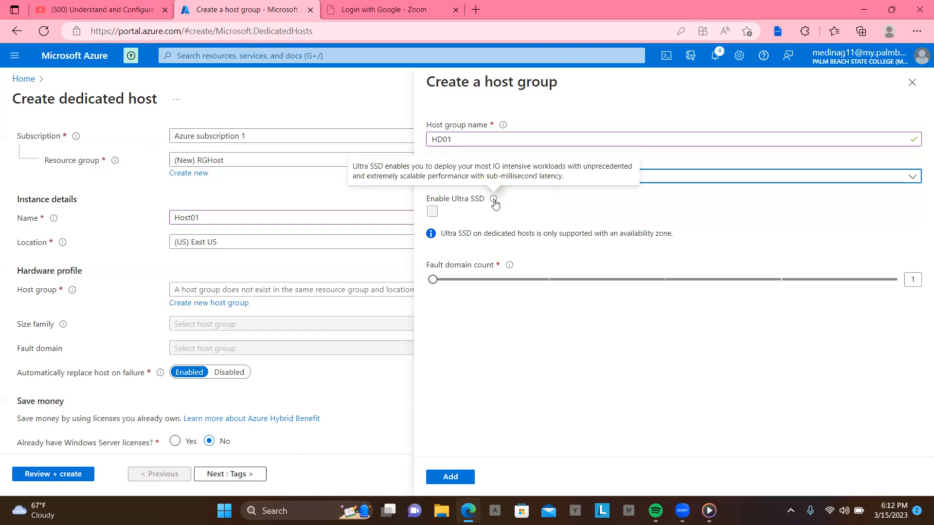
{"action": "left_click", "coordinate": [439, 281]}
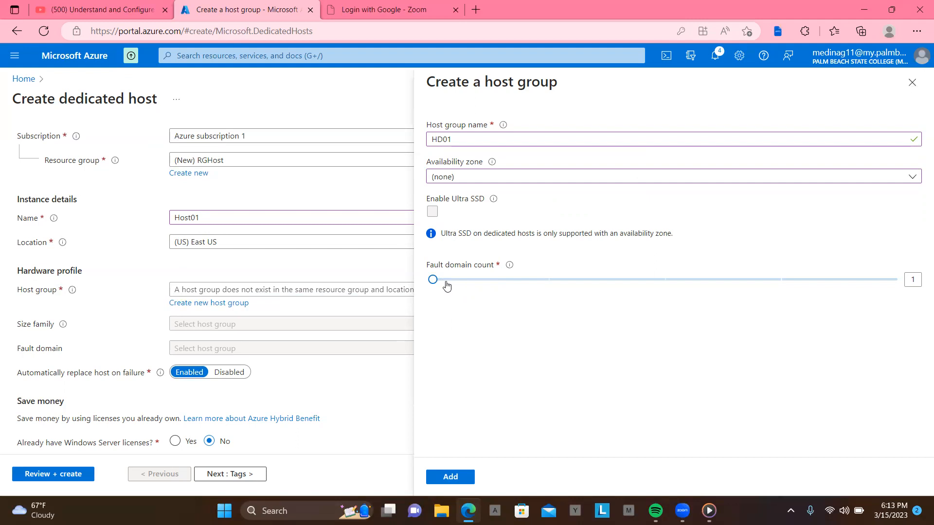
{"action": "mouse_move", "coordinate": [510, 267]}
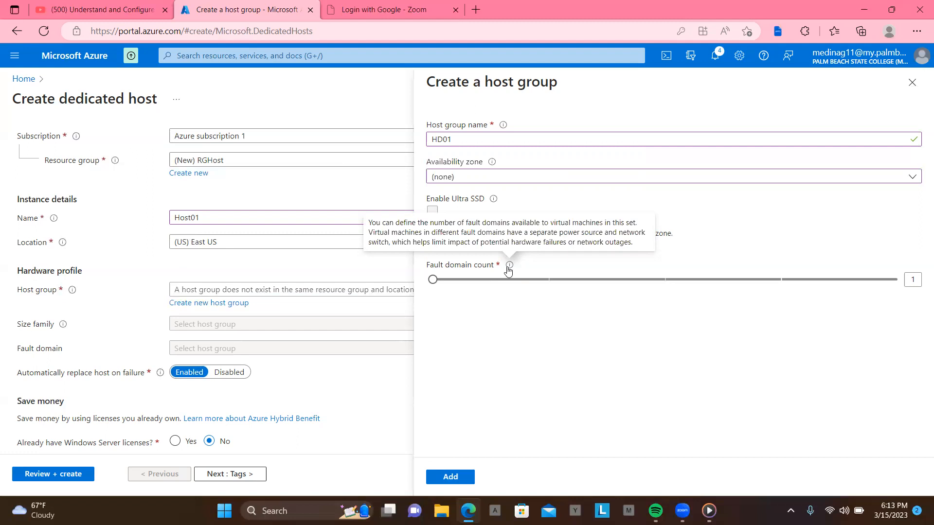
{"action": "left_click", "coordinate": [452, 477]}
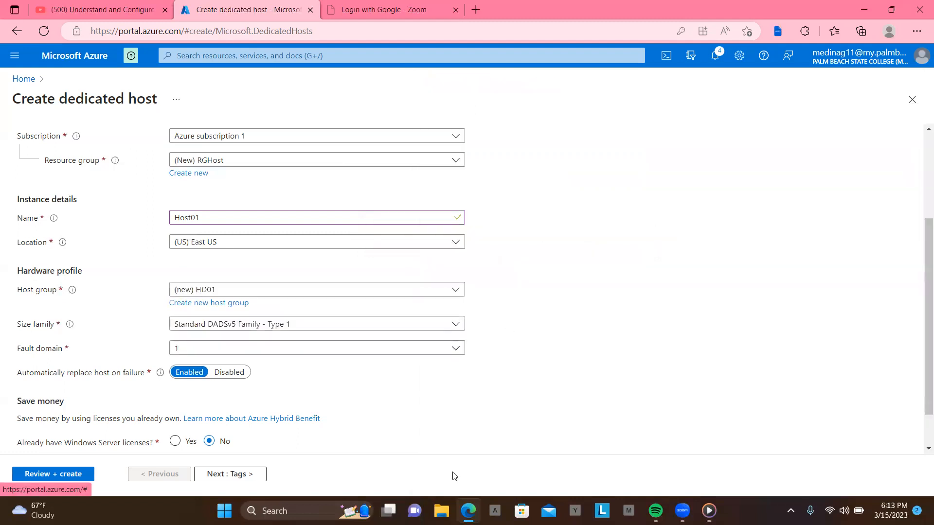
Examine the available size families for the dedicated host without changing the selection.
{"action": "scroll", "coordinate": [534, 350], "scroll_direction": "down", "scroll_amount": 2}
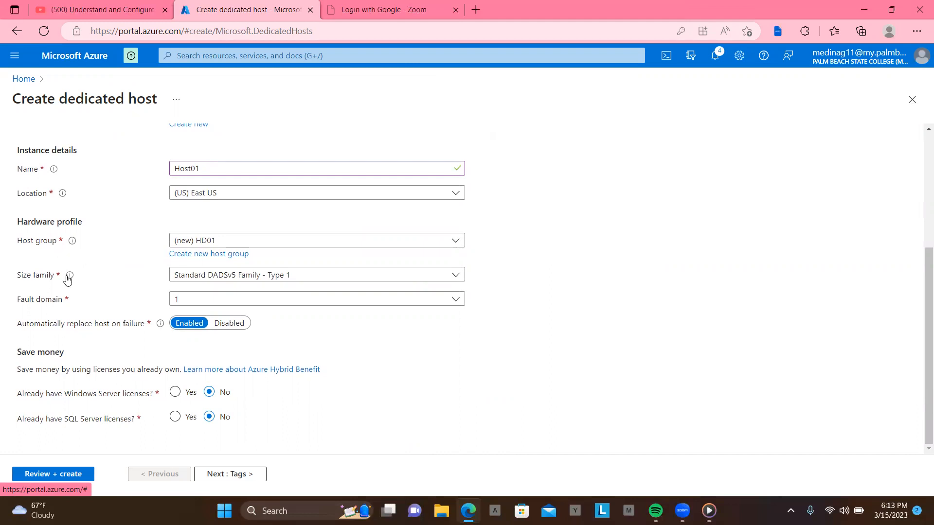
{"action": "mouse_move", "coordinate": [68, 279]}
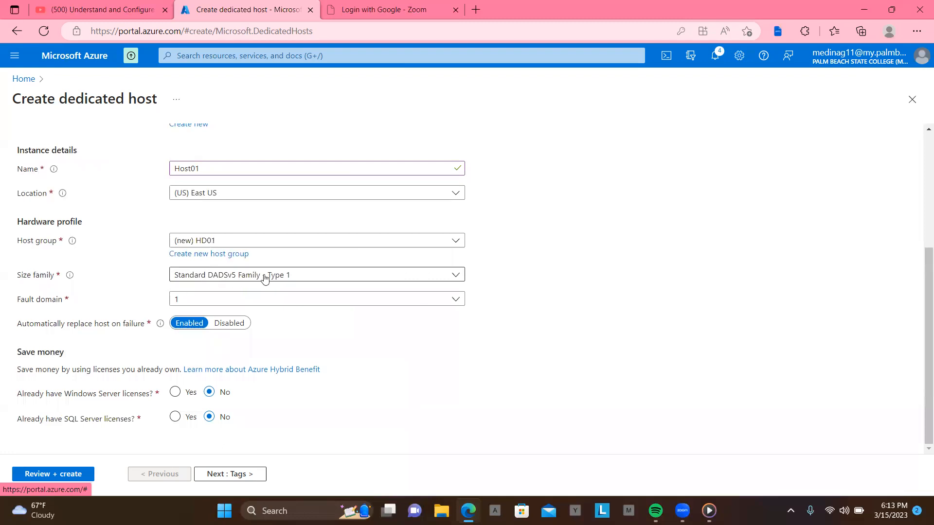
{"action": "left_click", "coordinate": [330, 282]}
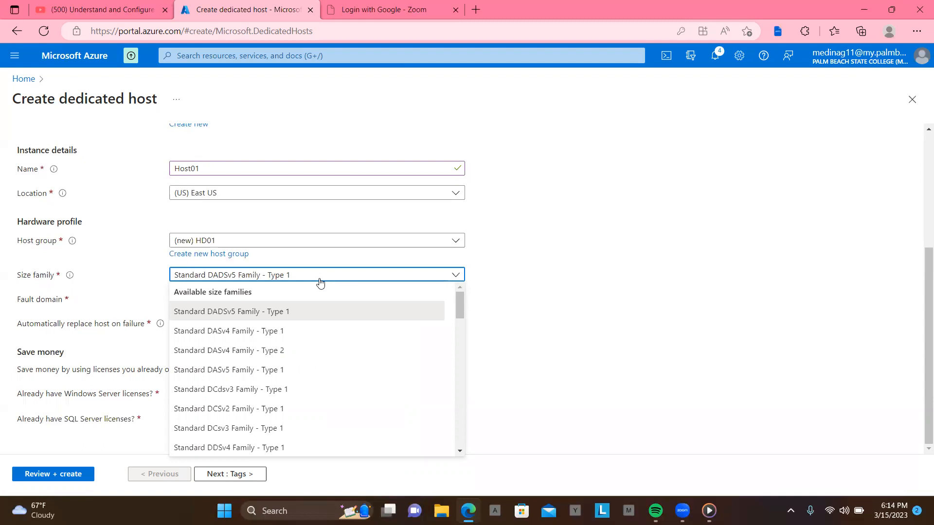
{"action": "left_click", "coordinate": [601, 304]}
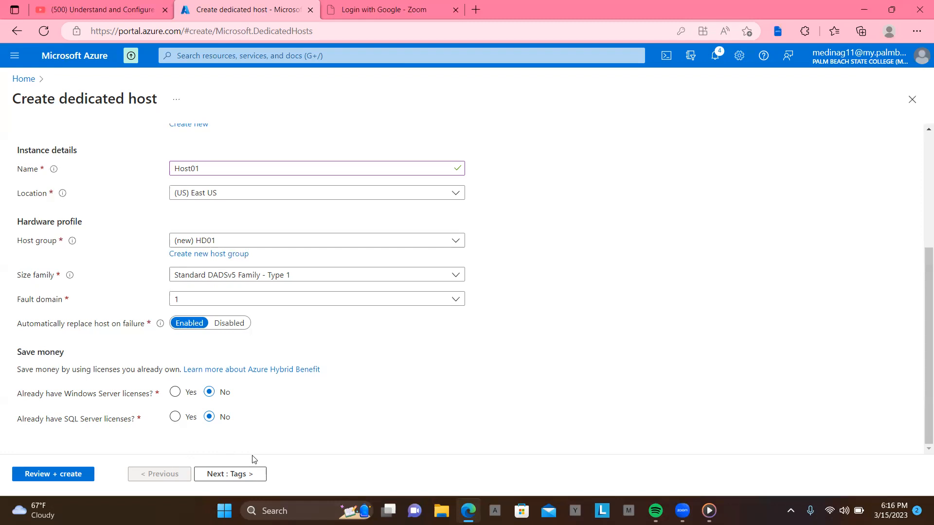
Check the tags and basic settings of the dedicated host and run the review validation.
{"action": "left_click", "coordinate": [233, 474]}
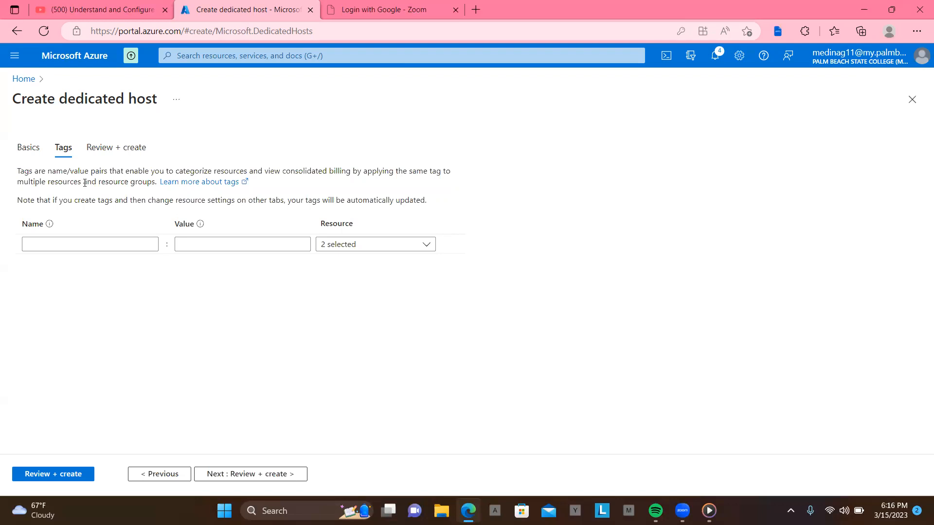
{"action": "left_click", "coordinate": [33, 152]}
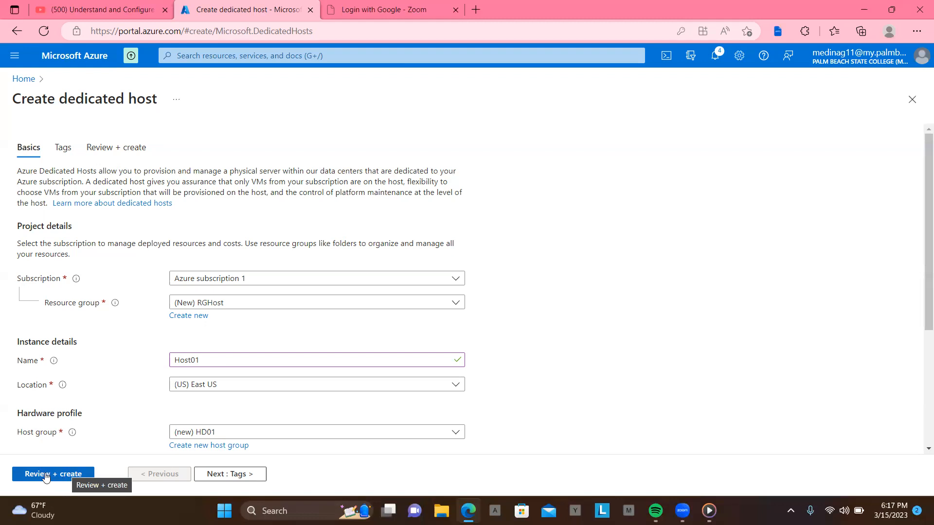
{"action": "left_click", "coordinate": [46, 475]}
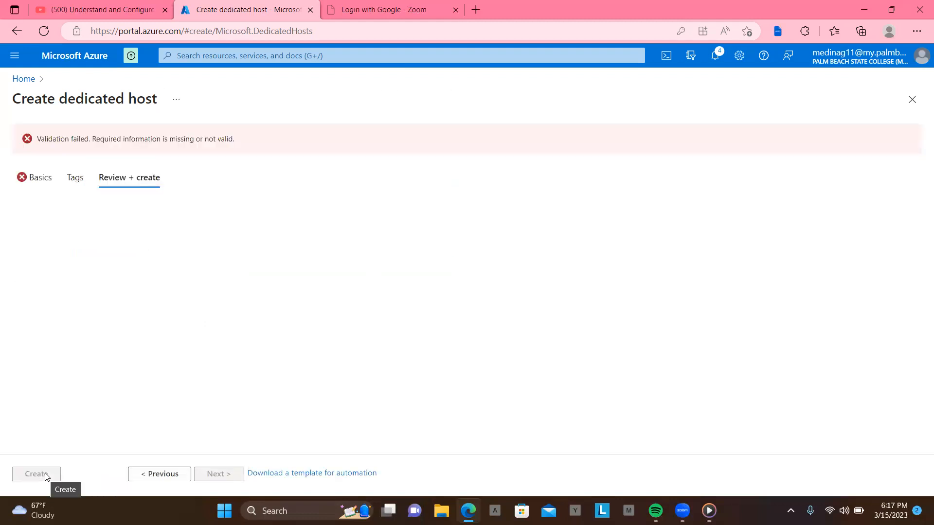
Return to the dedicated host's tags and add a tag named DedicatedHost with the value Physical.
{"action": "left_click", "coordinate": [163, 481]}
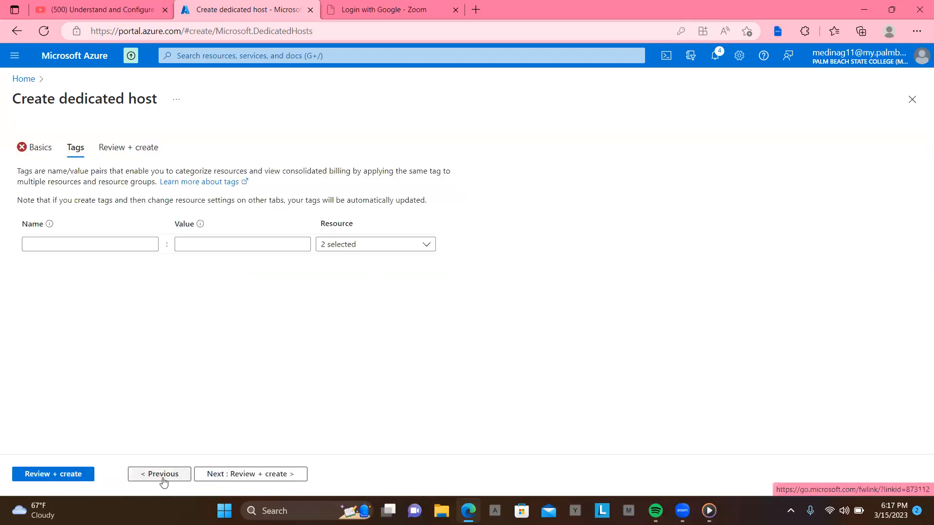
{"action": "left_click", "coordinate": [92, 242]}
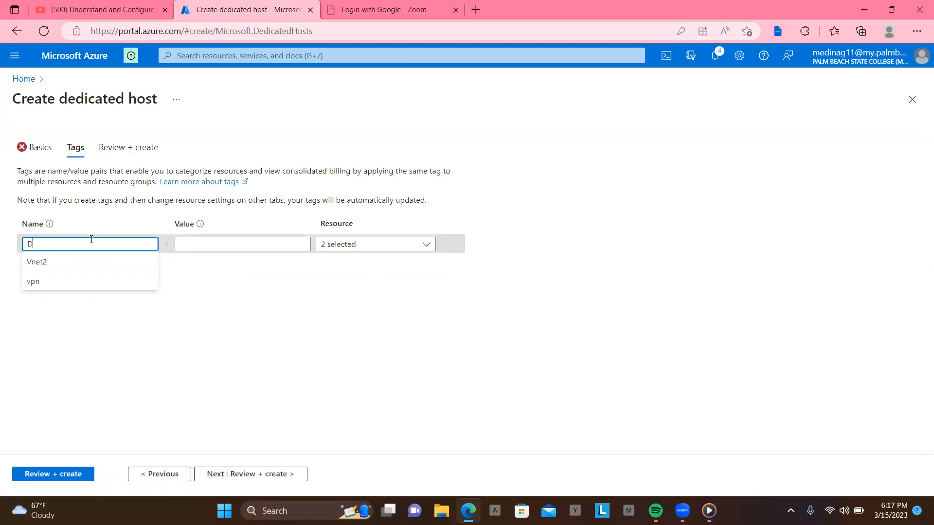
{"action": "type", "text": "Dedicated"}
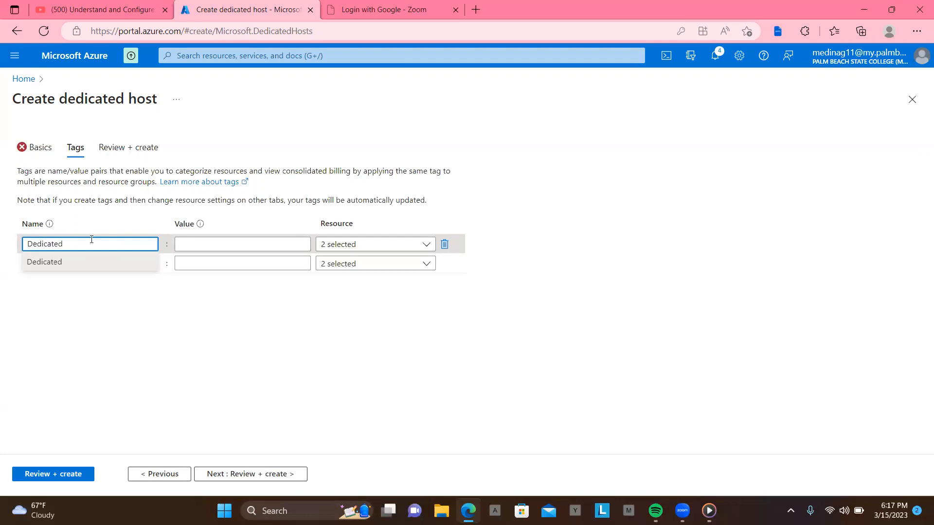
{"action": "type", "text": "Host"}
{"action": "key", "text": "Tab"}
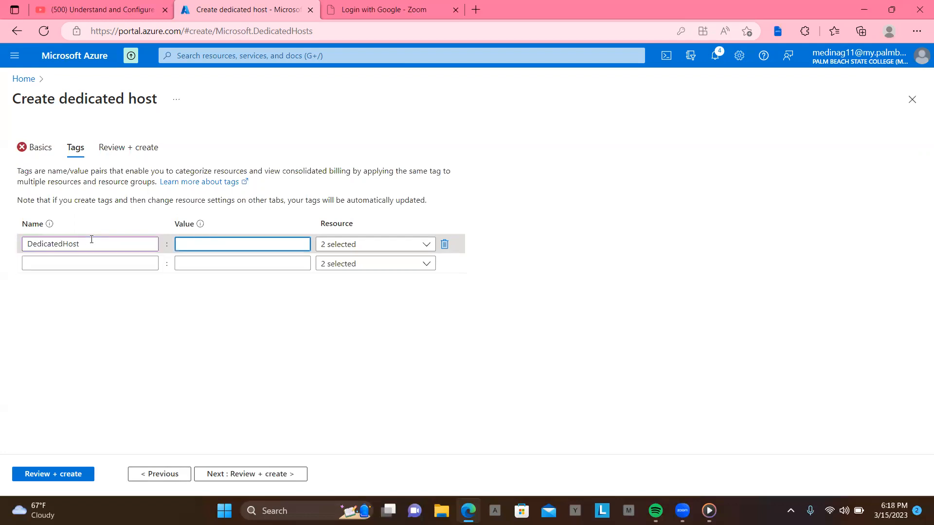
{"action": "type", "text": "Physical"}
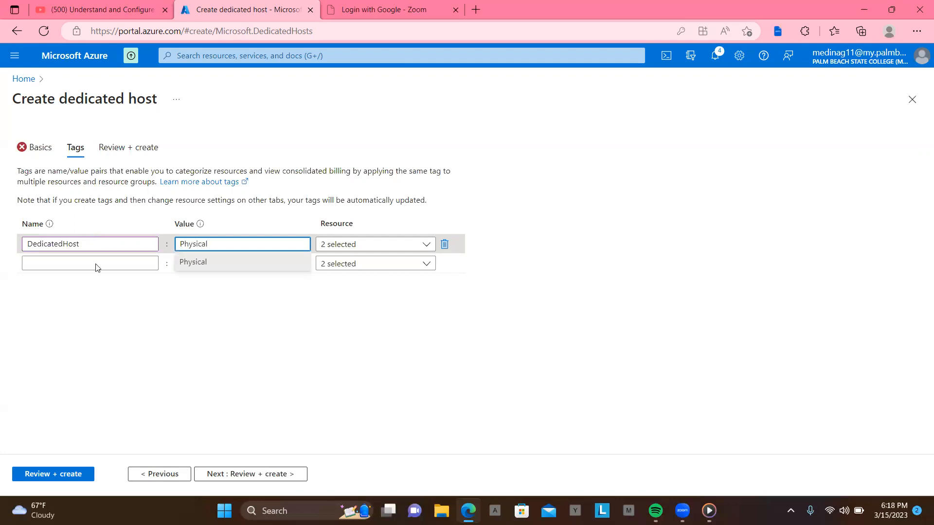
Rerun the review validation and return to the hardware profile in the basic settings to check the size family.
{"action": "left_click", "coordinate": [262, 474]}
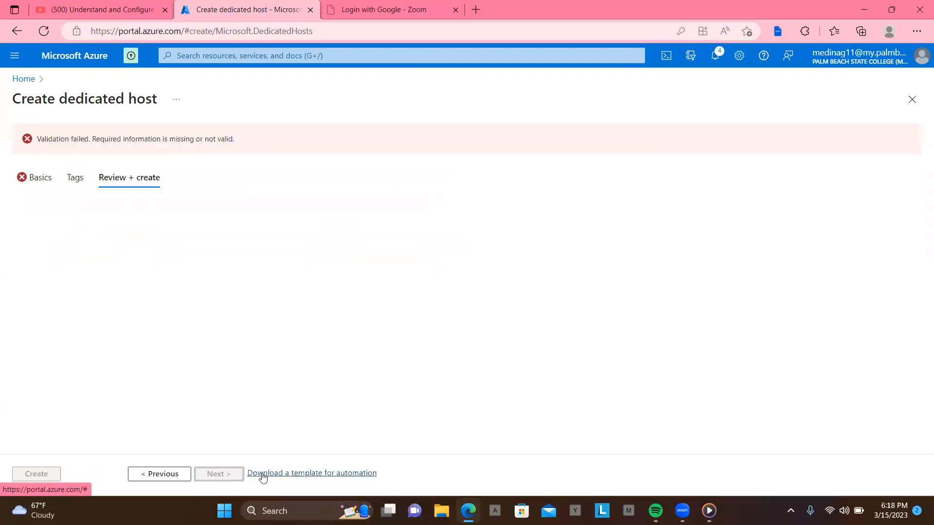
{"action": "left_click", "coordinate": [163, 480]}
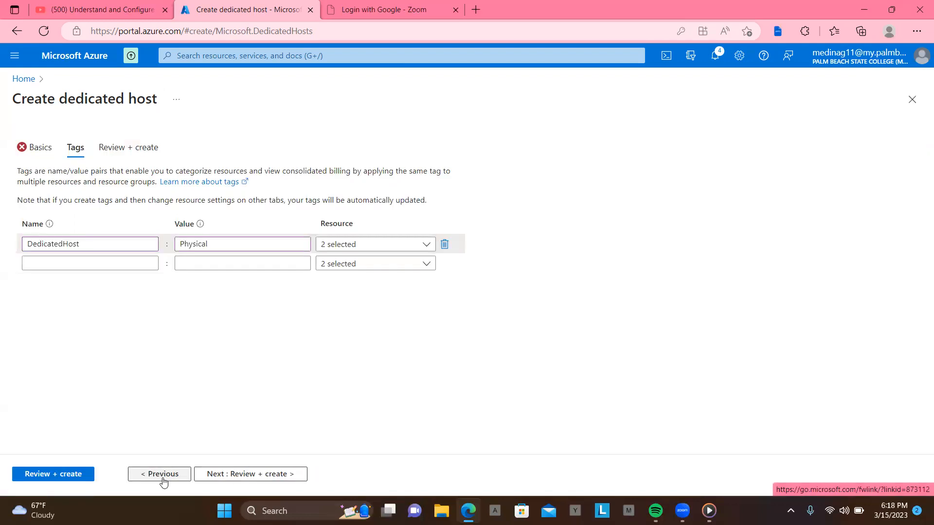
{"action": "left_click", "coordinate": [151, 478]}
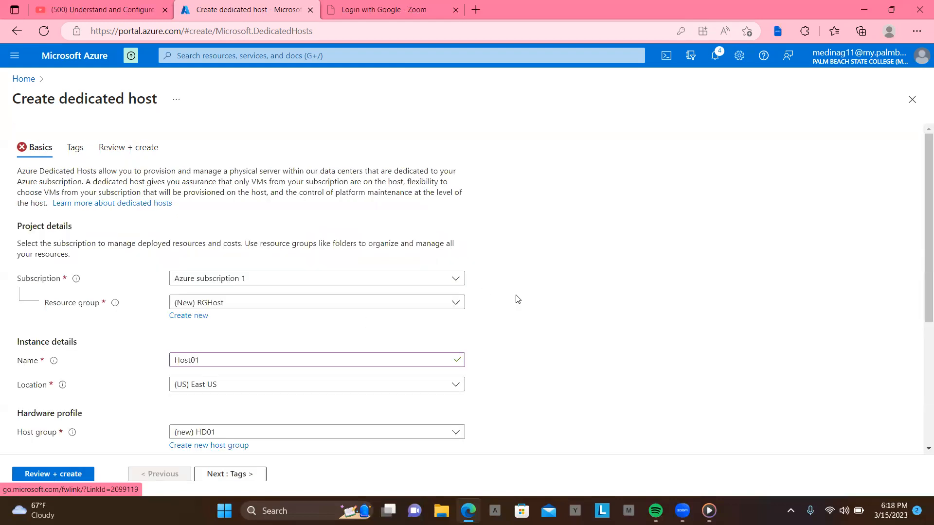
{"action": "scroll", "coordinate": [518, 300], "scroll_direction": "down", "scroll_amount": 3}
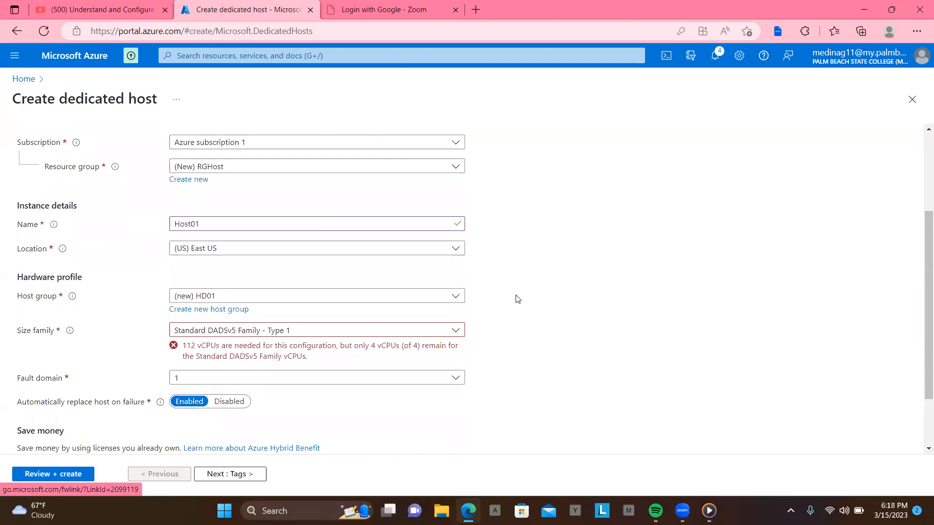
{"action": "scroll", "coordinate": [518, 299], "scroll_direction": "down", "scroll_amount": 1}
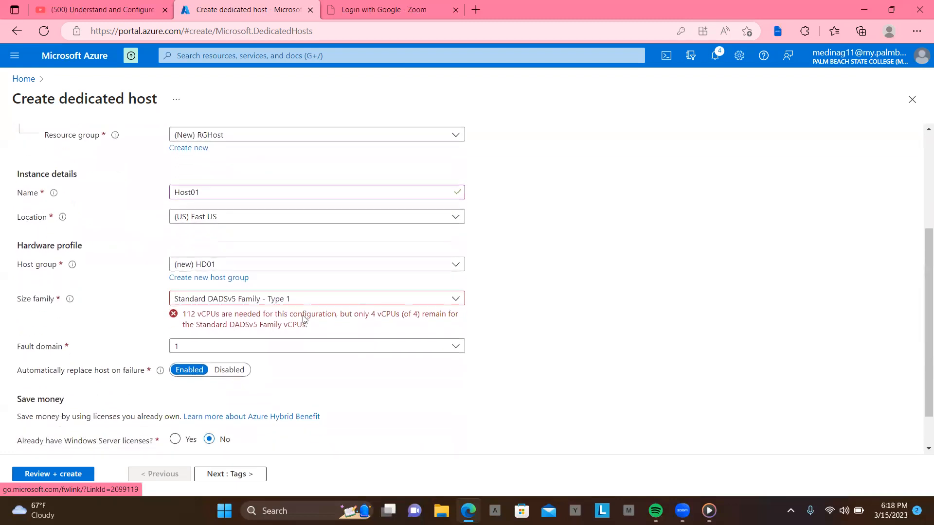
Try the size families Standard DCdsv3 Family - Type 1 and Standard DCSv2 Family - Type 1 for the host.
{"action": "left_click", "coordinate": [455, 301]}
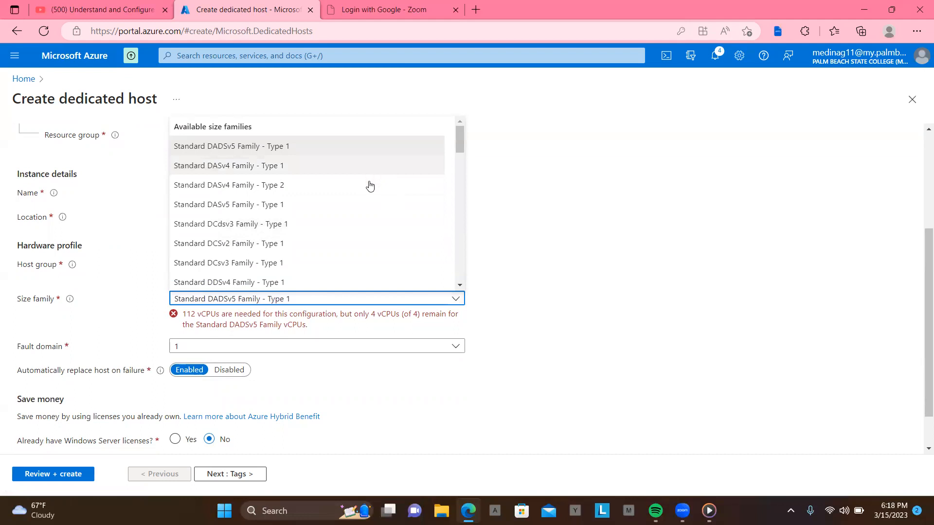
{"action": "left_click", "coordinate": [365, 229]}
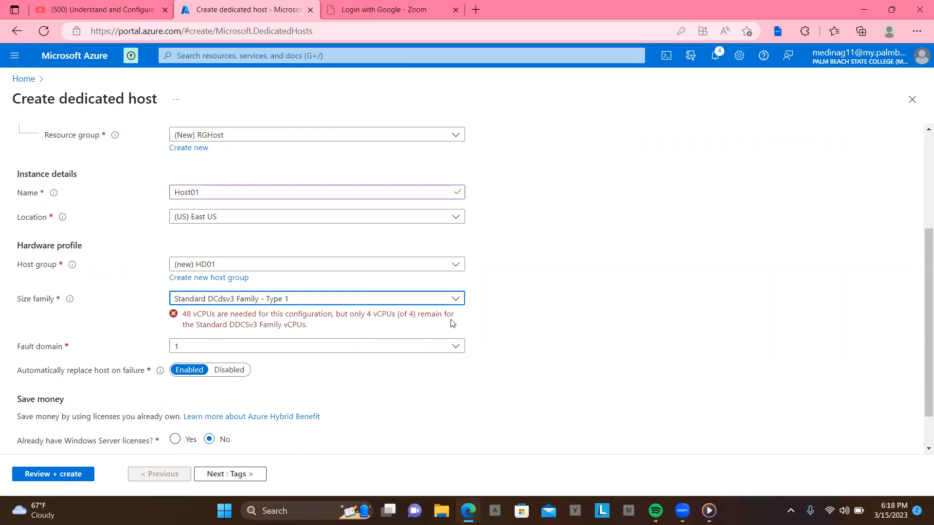
{"action": "left_click", "coordinate": [453, 300]}
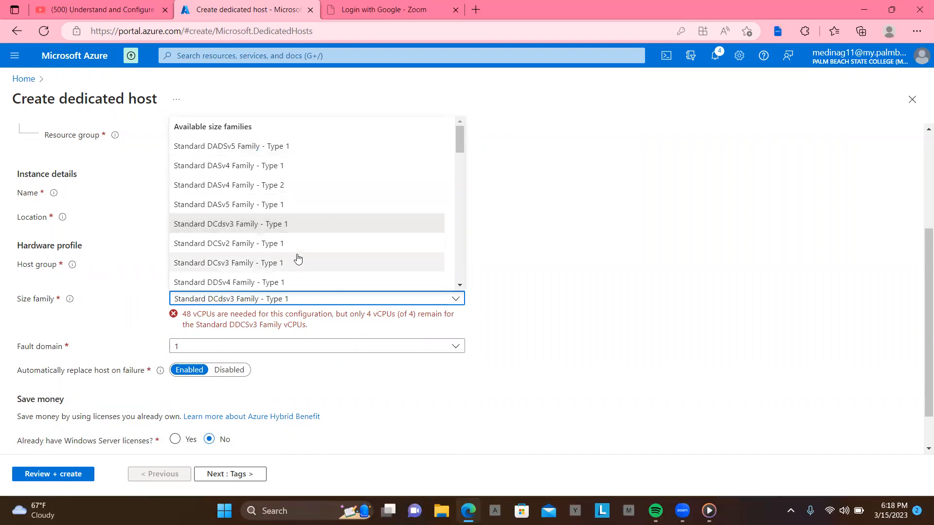
{"action": "left_click", "coordinate": [282, 246]}
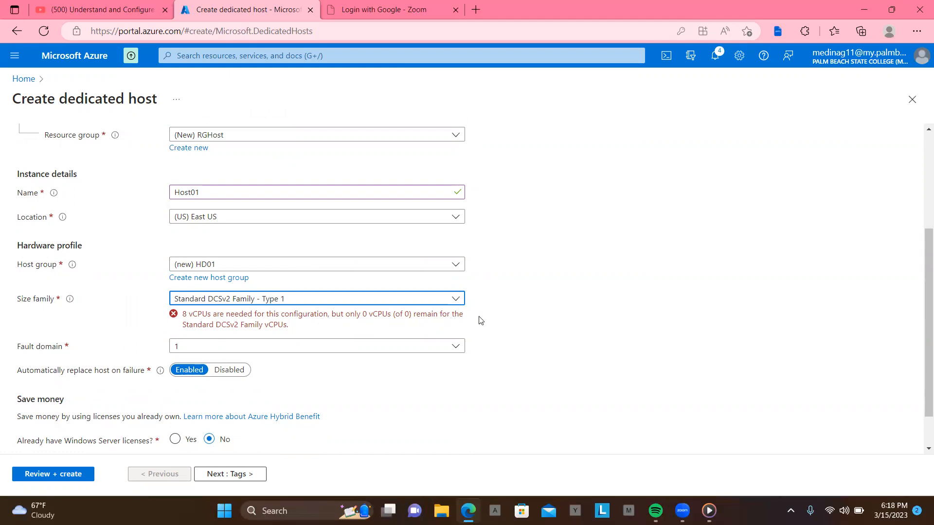
Try the size family Standard NVSv3 Family - Type 1, followed by Standard DADSv5 Family - Type 1.
{"action": "left_click", "coordinate": [456, 300]}
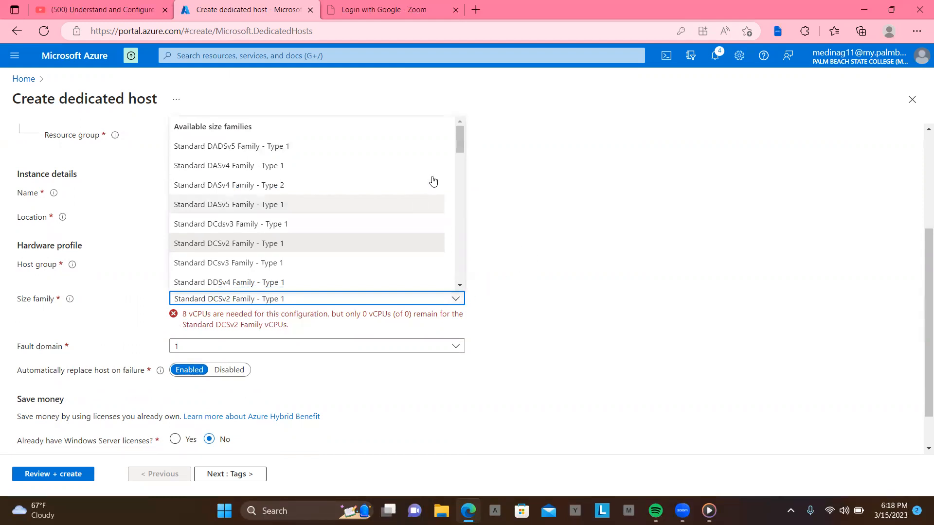
{"action": "left_click_drag", "start_coordinate": [462, 142], "coordinate": [464, 257]}
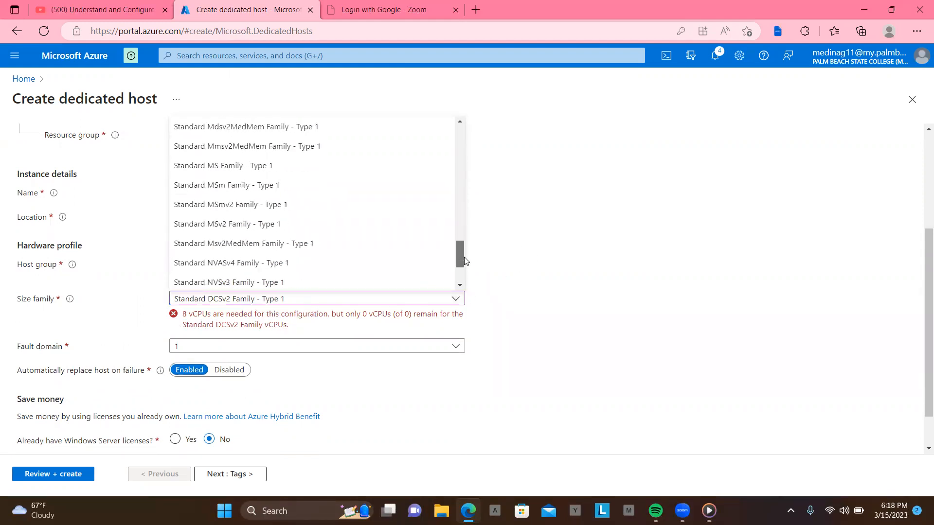
{"action": "left_click", "coordinate": [380, 285]}
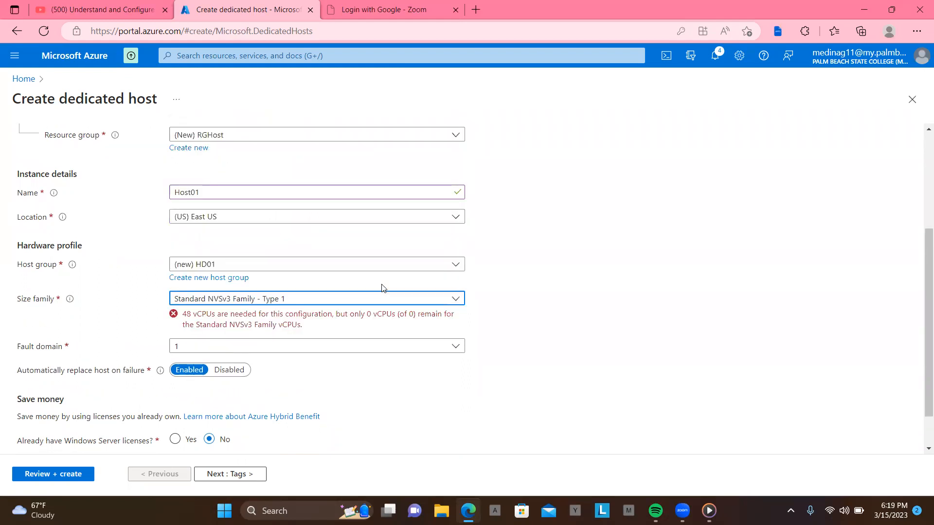
{"action": "left_click", "coordinate": [460, 303]}
{"action": "scroll", "coordinate": [360, 193], "scroll_direction": "up", "scroll_amount": 10}
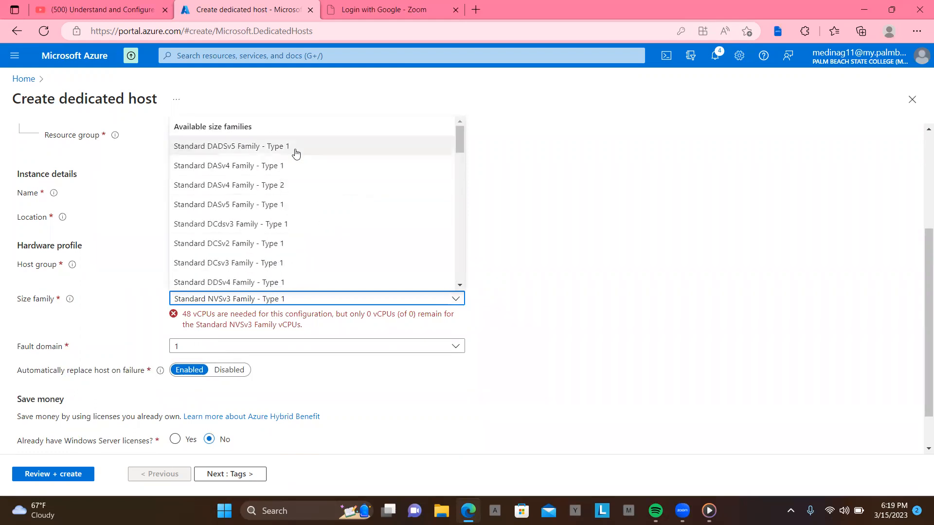
{"action": "left_click", "coordinate": [295, 152]}
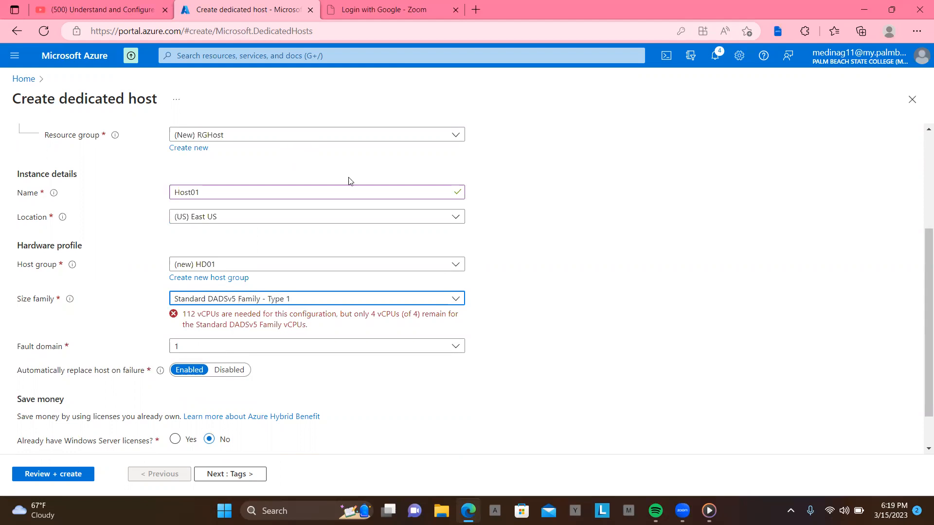
Try the size family Standard DASv4 Family - Type 1, followed by Standard NVSv3 Family - Type 1.
{"action": "left_click", "coordinate": [456, 307]}
{"action": "left_click", "coordinate": [292, 170]}
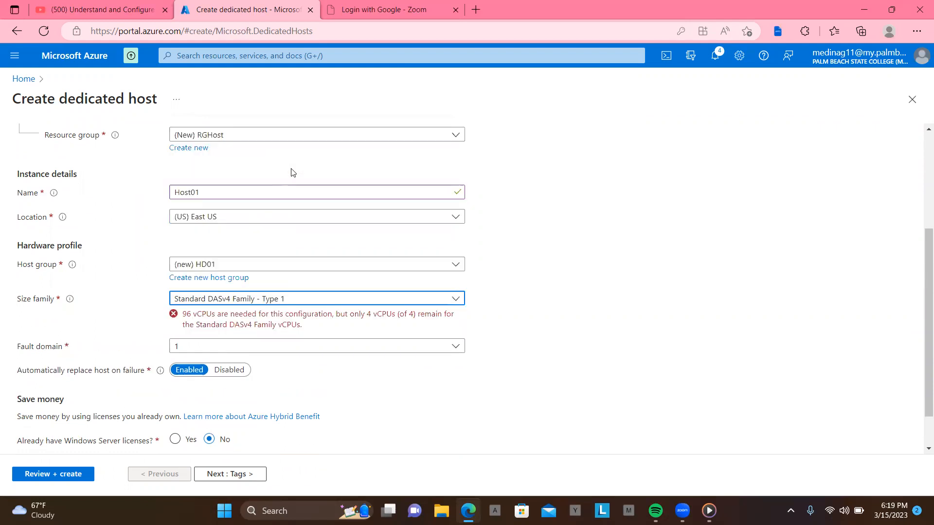
{"action": "left_click", "coordinate": [452, 300]}
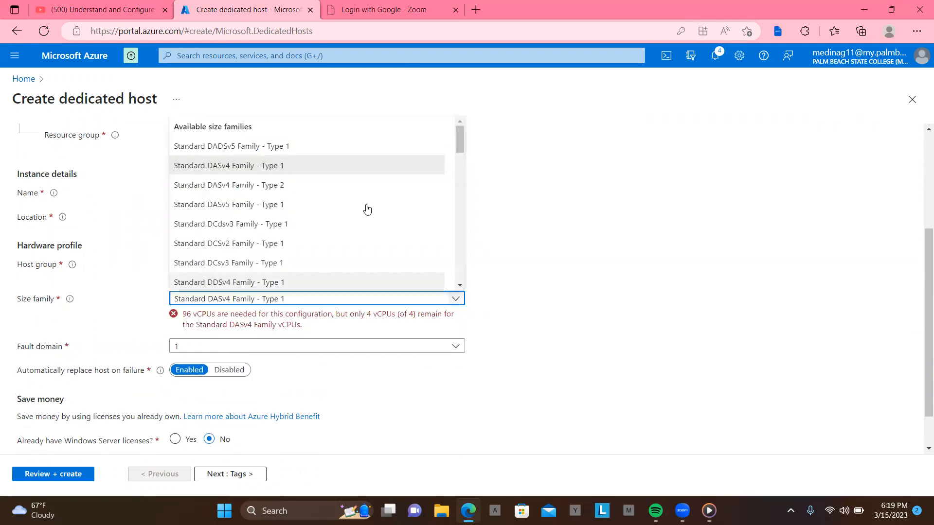
{"action": "scroll", "coordinate": [367, 209], "scroll_direction": "down", "scroll_amount": 8}
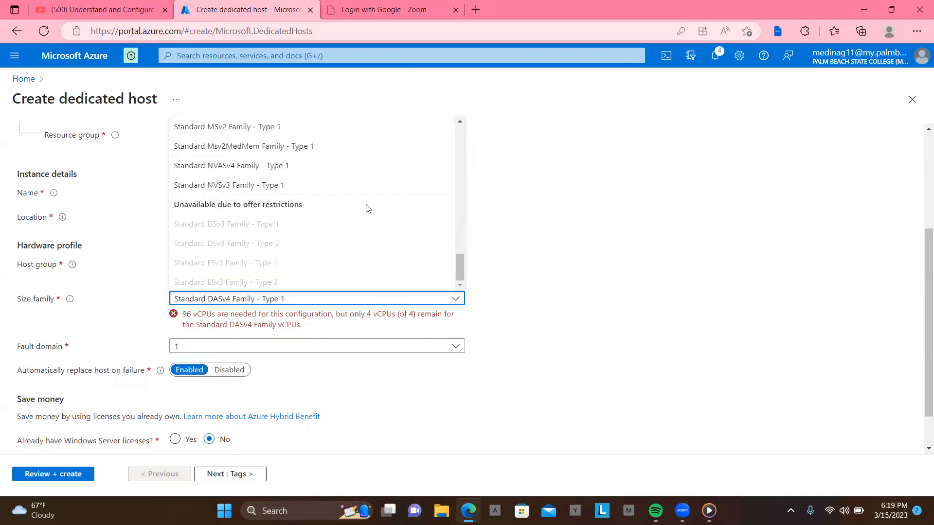
{"action": "left_click", "coordinate": [268, 190]}
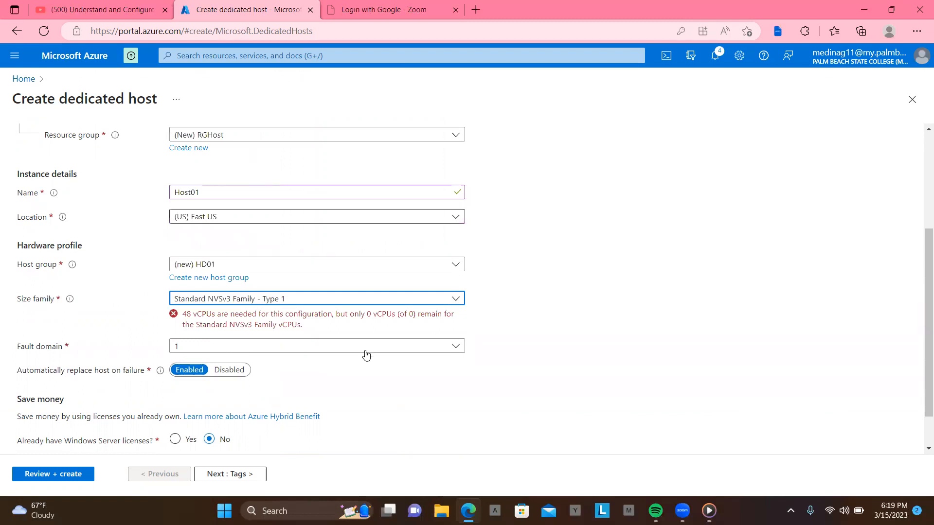
Try the size family Standard NVASv4 Family - Type 1, followed by Standard FSv2 Family - Type 3.
{"action": "left_click", "coordinate": [455, 299]}
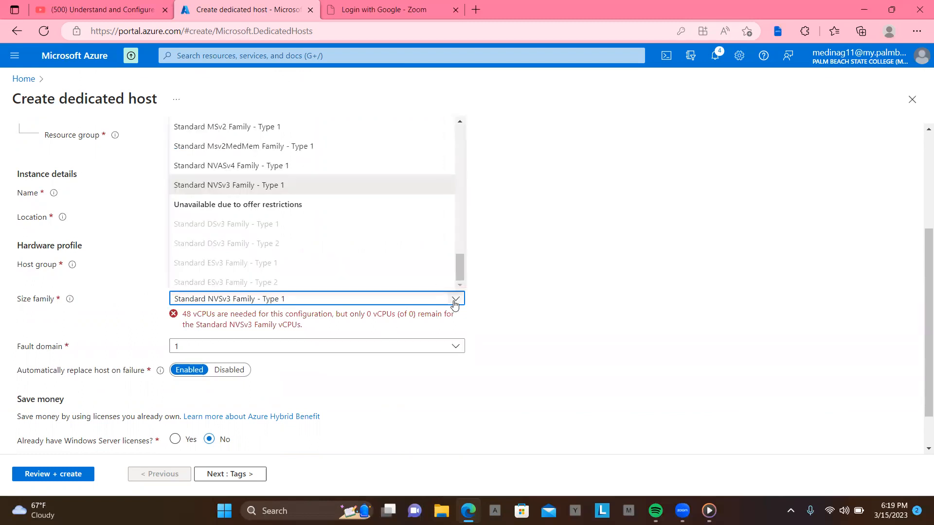
{"action": "left_click", "coordinate": [269, 166]}
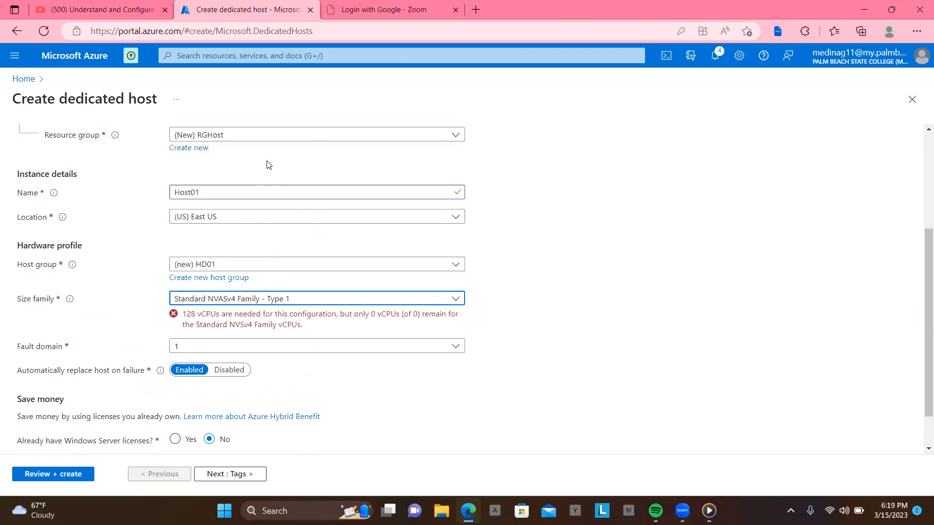
{"action": "left_click", "coordinate": [454, 300]}
{"action": "scroll", "coordinate": [344, 225], "scroll_direction": "up", "scroll_amount": 5}
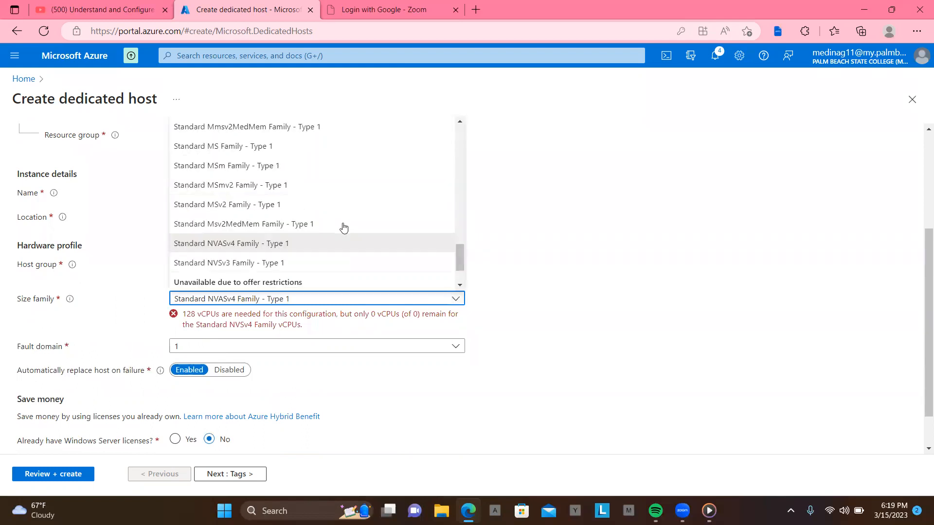
{"action": "scroll", "coordinate": [344, 227], "scroll_direction": "up", "scroll_amount": 1}
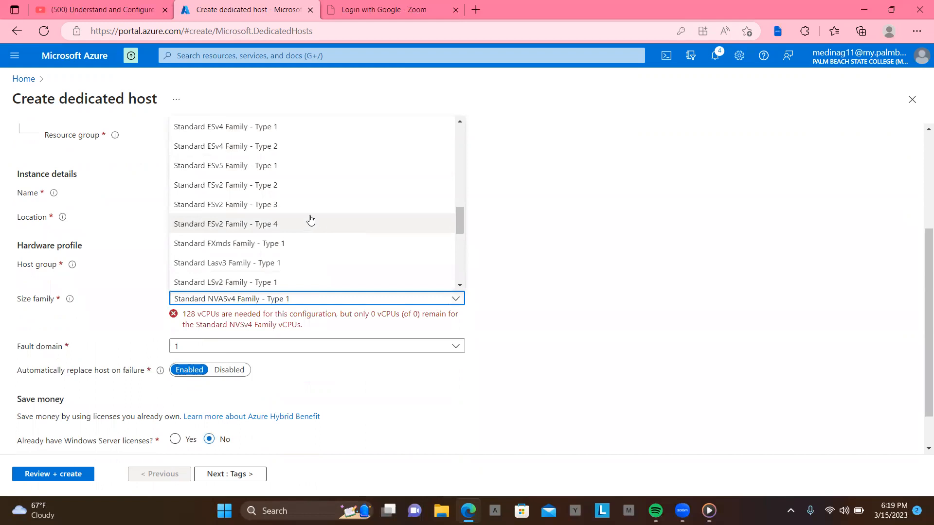
{"action": "left_click", "coordinate": [263, 209]}
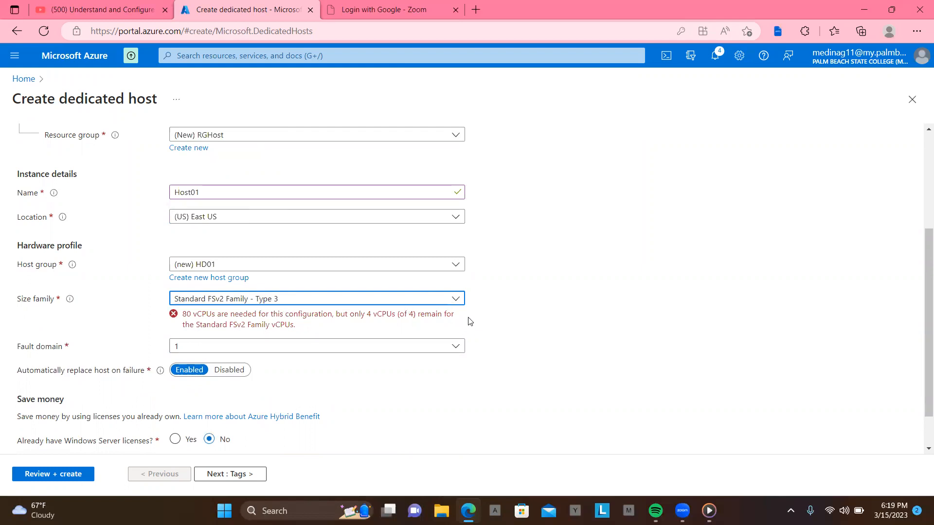
Check the host group choices and try the size family Standard Mdmsv2MedMem Family - Type 1.
{"action": "left_click", "coordinate": [455, 265]}
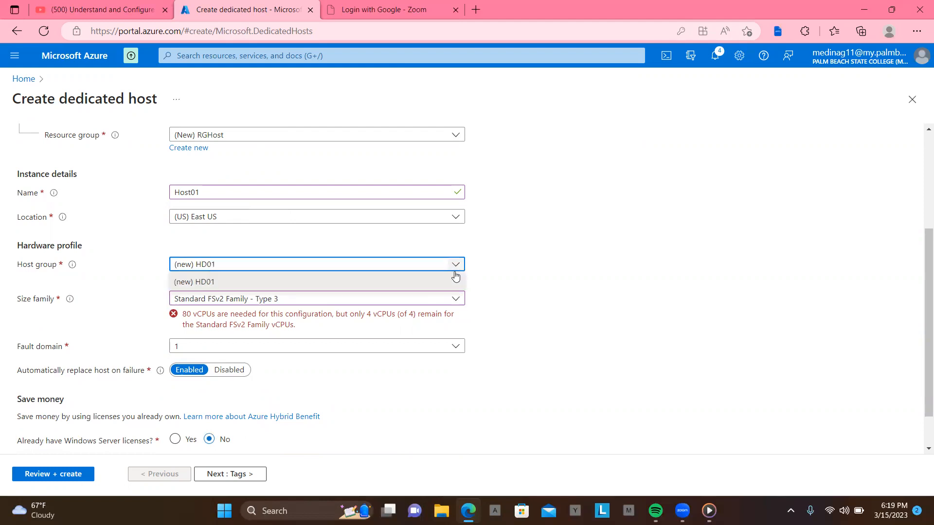
{"action": "left_click", "coordinate": [484, 282]}
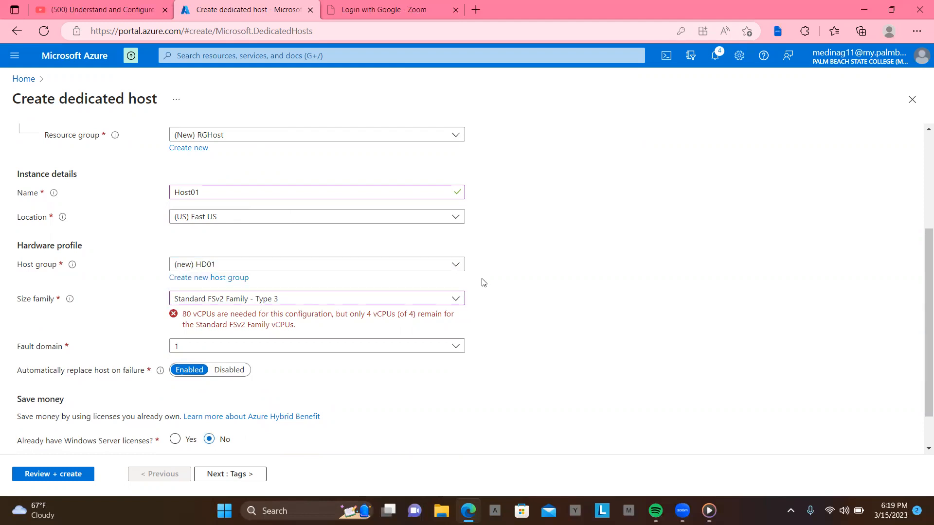
{"action": "left_click", "coordinate": [456, 301]}
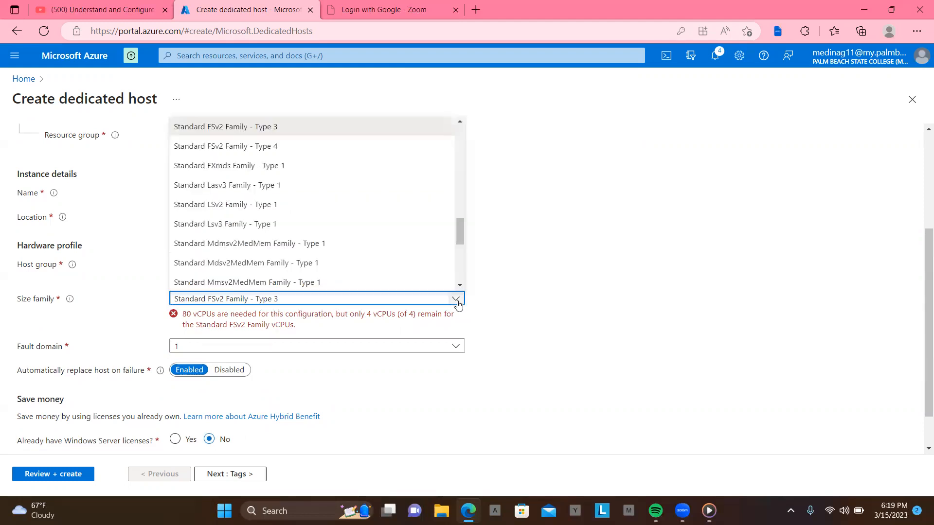
{"action": "left_click", "coordinate": [400, 243]}
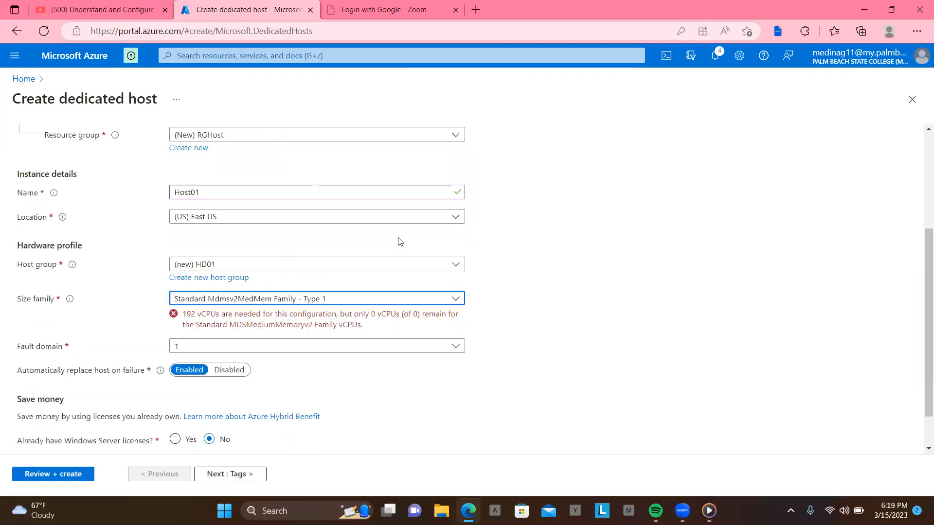
Set the dedicated host's size family to Standard DCdsv3 Family - Type 1.
{"action": "left_click", "coordinate": [456, 302]}
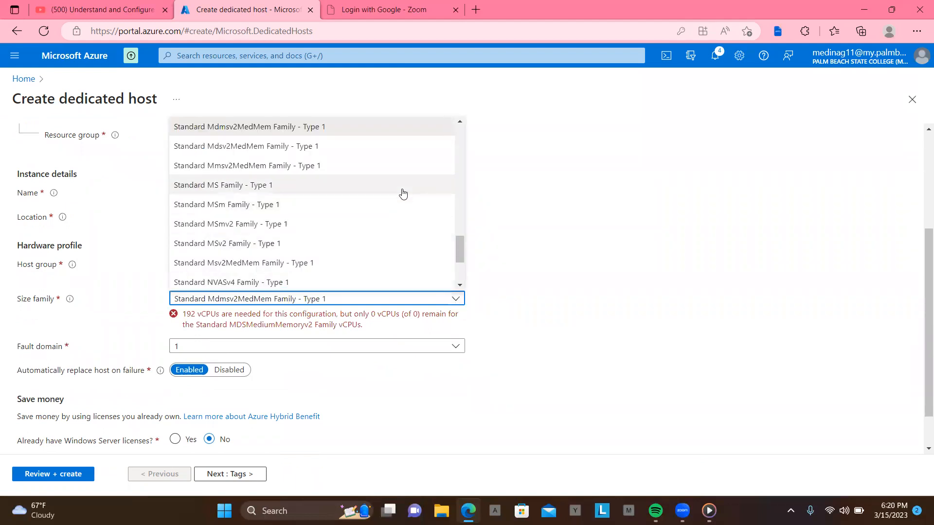
{"action": "scroll", "coordinate": [413, 182], "scroll_direction": "up", "scroll_amount": 10}
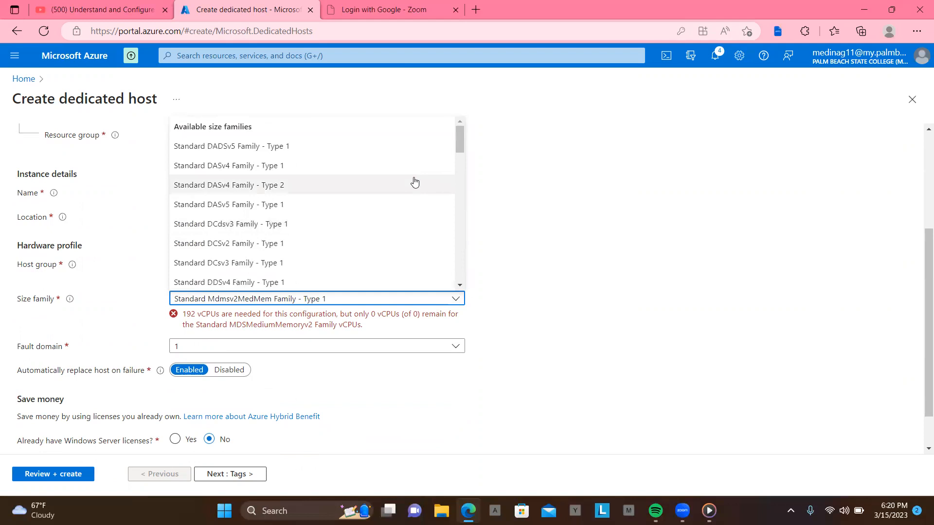
{"action": "left_click", "coordinate": [397, 227]}
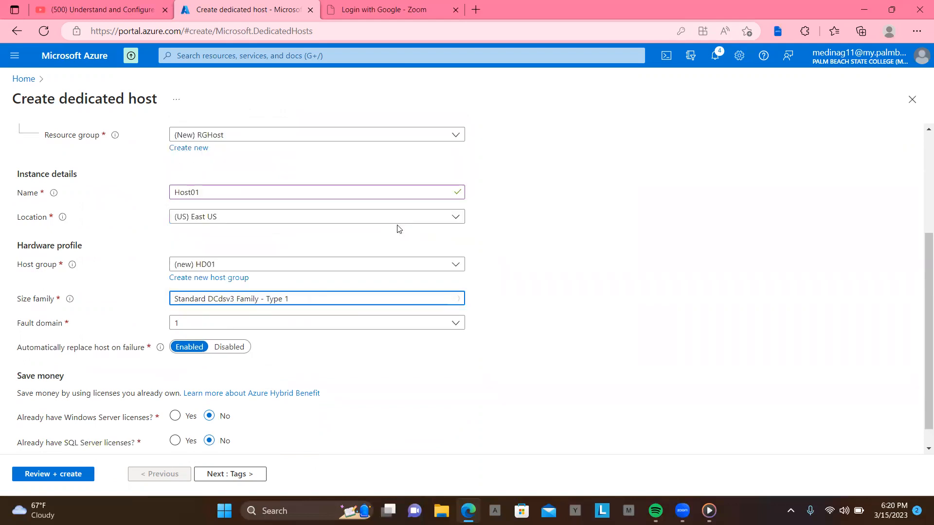
Try the size family Standard MSv2 Family - Type 1 for the dedicated host.
{"action": "left_click", "coordinate": [455, 299]}
{"action": "scroll", "coordinate": [315, 228], "scroll_direction": "down", "scroll_amount": 5}
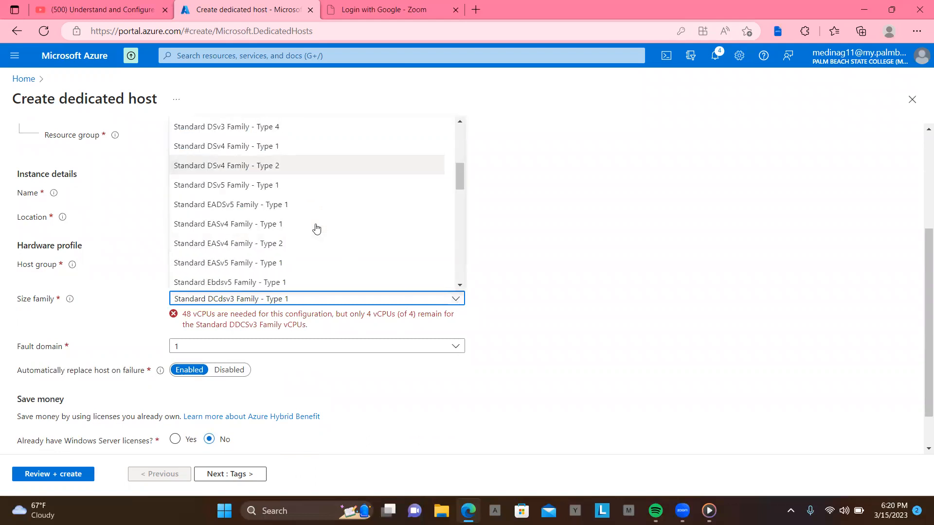
{"action": "scroll", "coordinate": [316, 228], "scroll_direction": "down", "scroll_amount": 5}
{"action": "scroll", "coordinate": [316, 227], "scroll_direction": "up", "scroll_amount": 2}
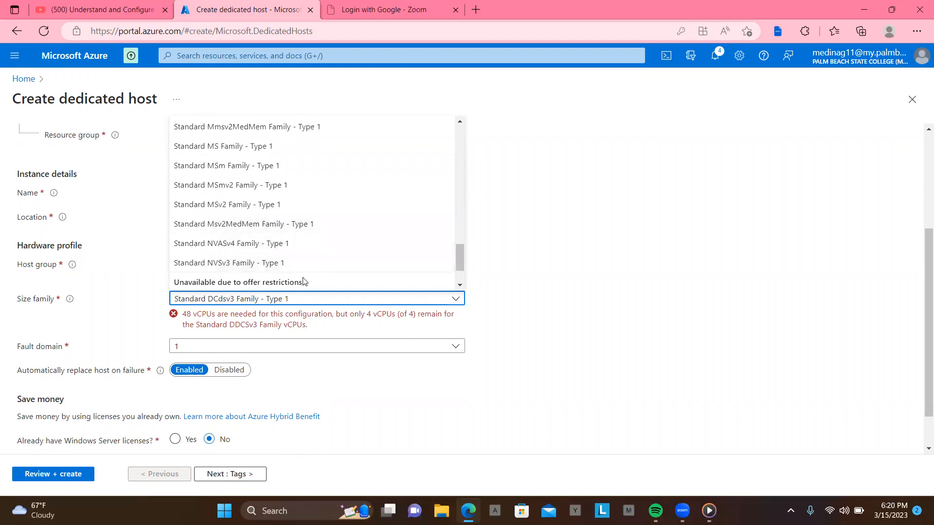
{"action": "left_click", "coordinate": [259, 202]}
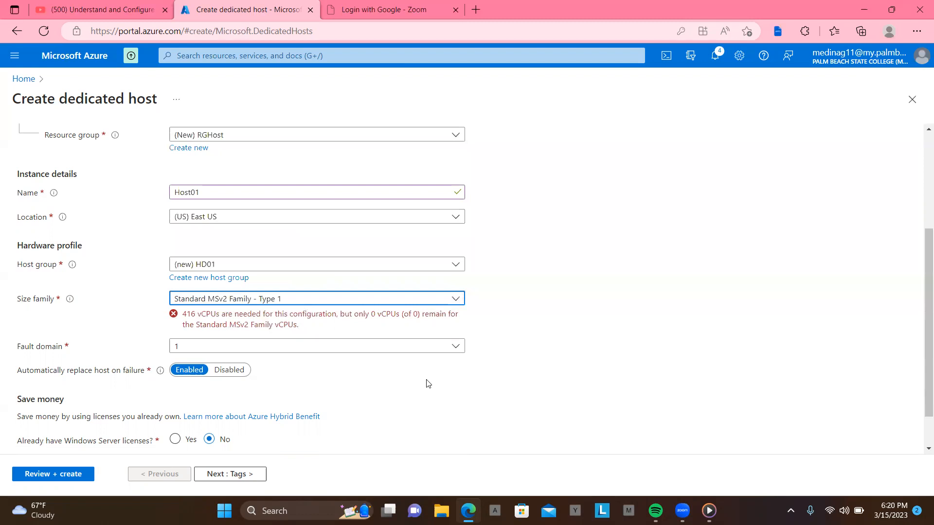
Try the size family Standard DASv4 Family - Type 2, followed by Standard DASv5 Family - Type 1.
{"action": "left_click", "coordinate": [453, 300]}
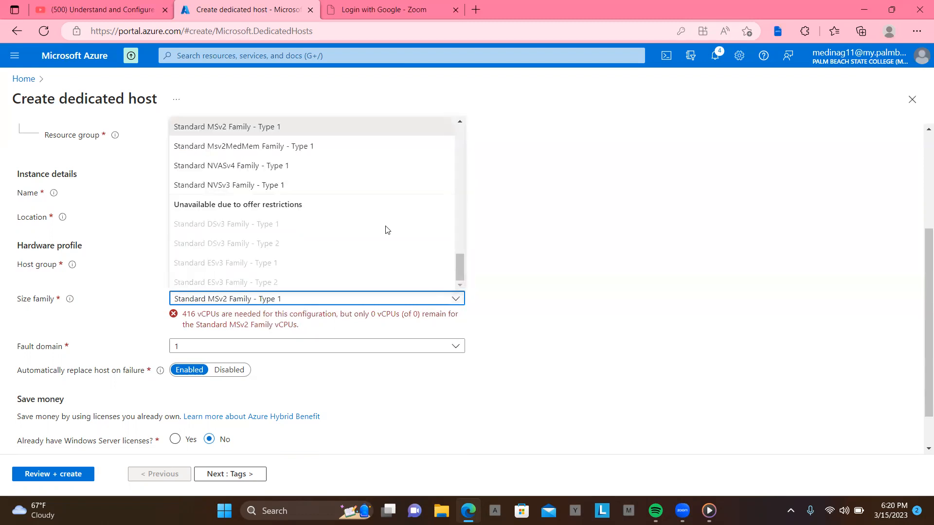
{"action": "scroll", "coordinate": [387, 230], "scroll_direction": "up", "scroll_amount": 5}
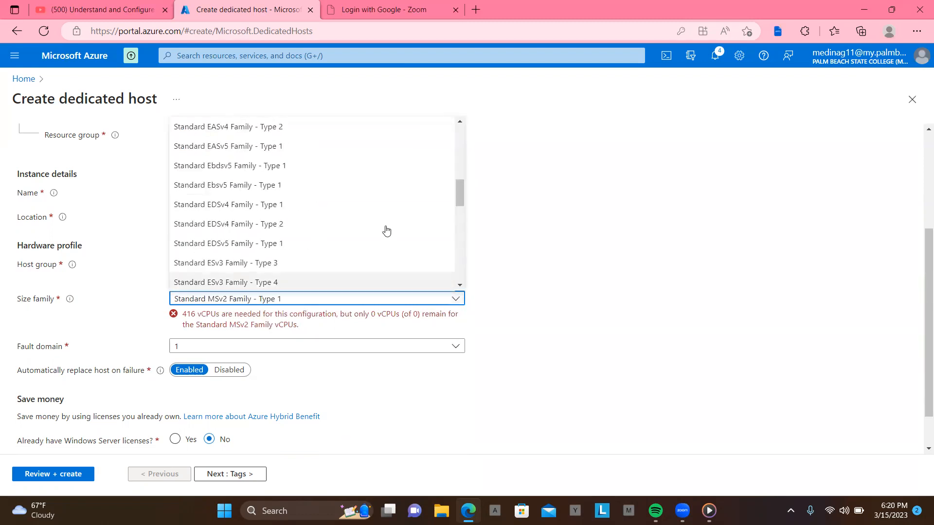
{"action": "left_click", "coordinate": [380, 183]}
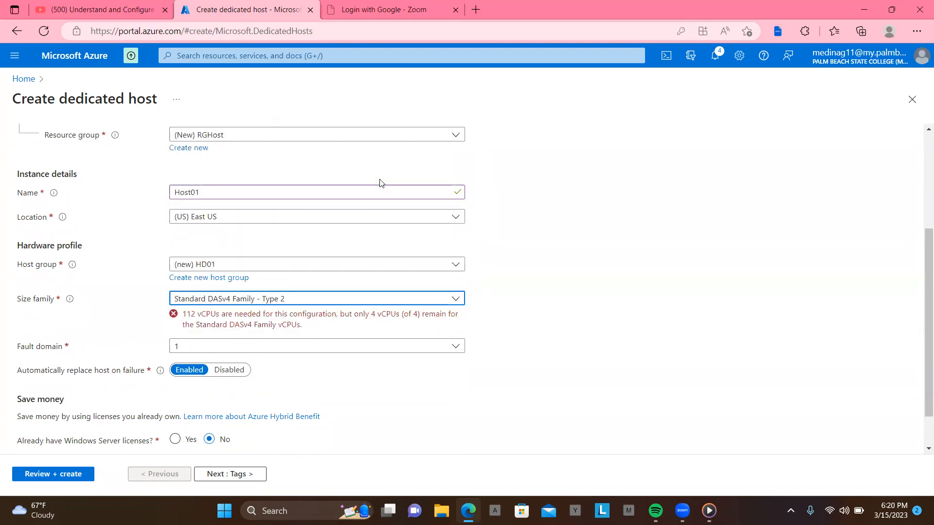
{"action": "left_click", "coordinate": [454, 298]}
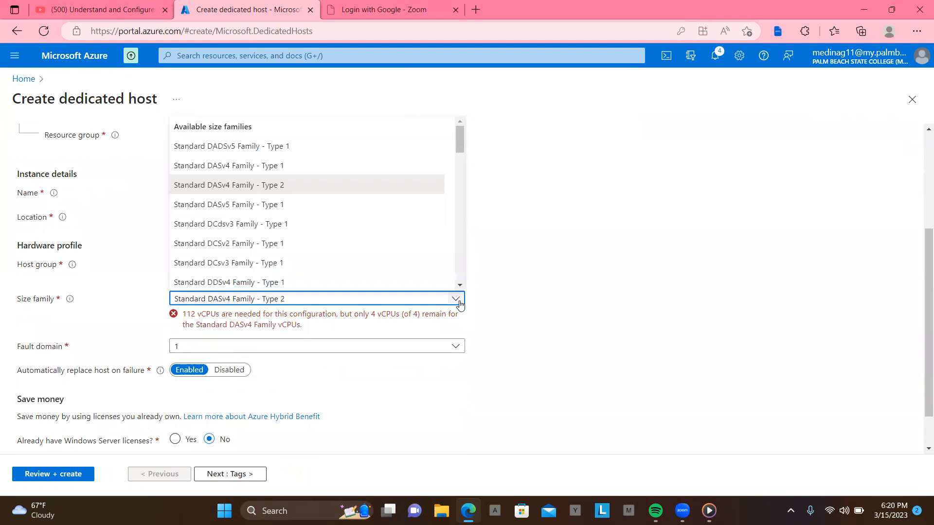
{"action": "left_click", "coordinate": [300, 211]}
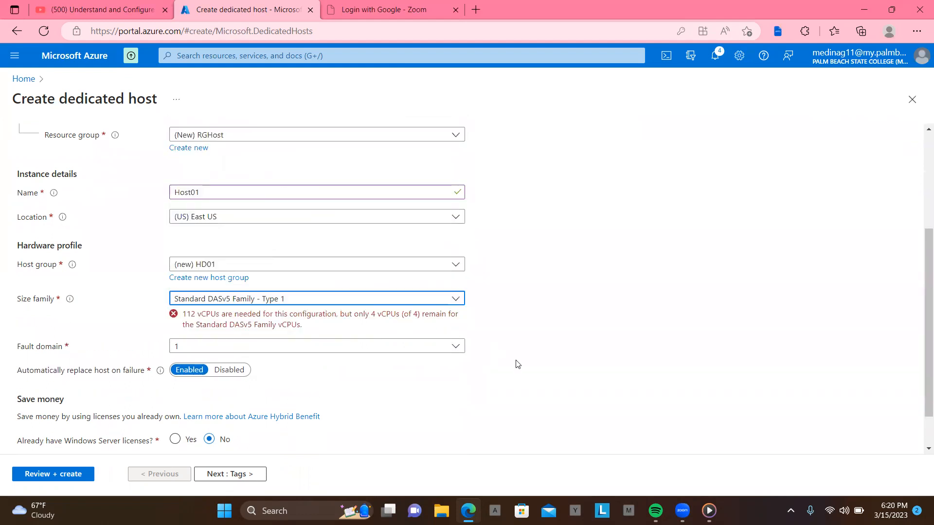
Try disabling automatic host replacement on failure, set the size family to Standard DCdsv3 Family - Type 1, and re-enable automatic replacement.
{"action": "left_click", "coordinate": [225, 373]}
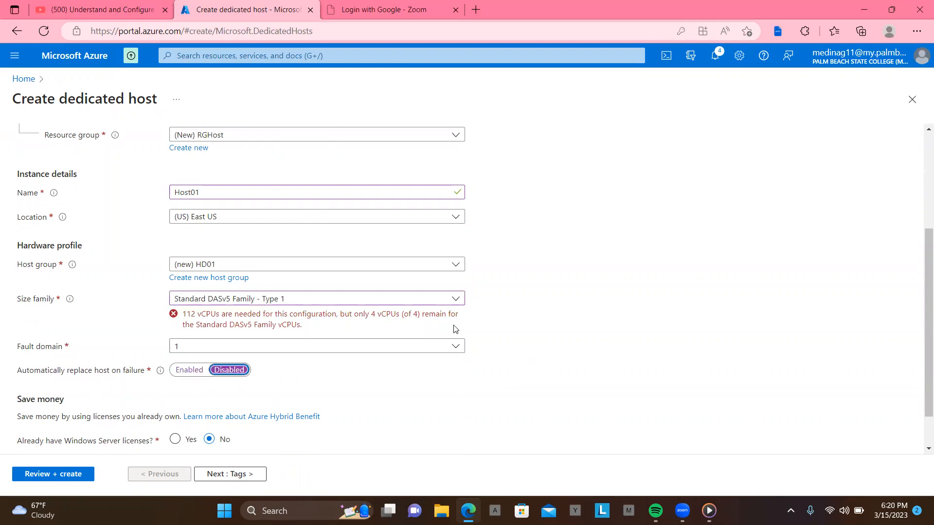
{"action": "left_click", "coordinate": [455, 305]}
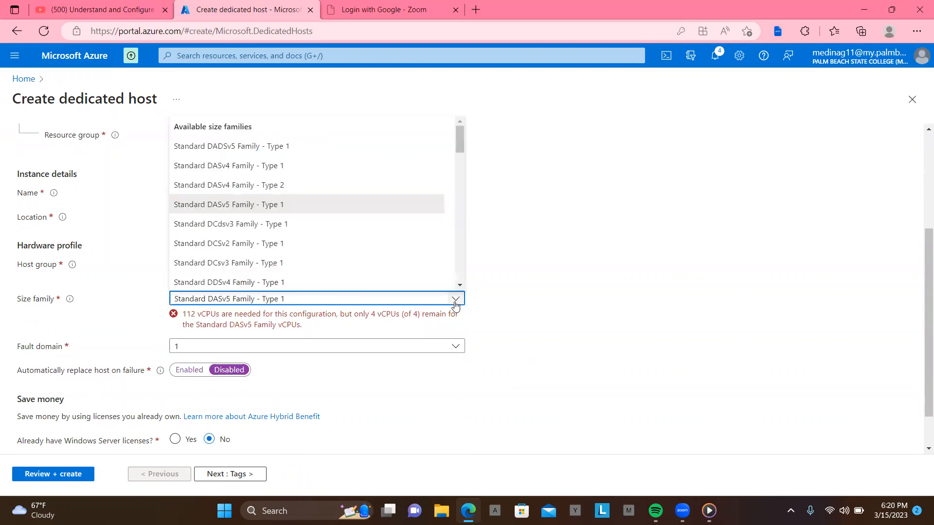
{"action": "left_click", "coordinate": [340, 228]}
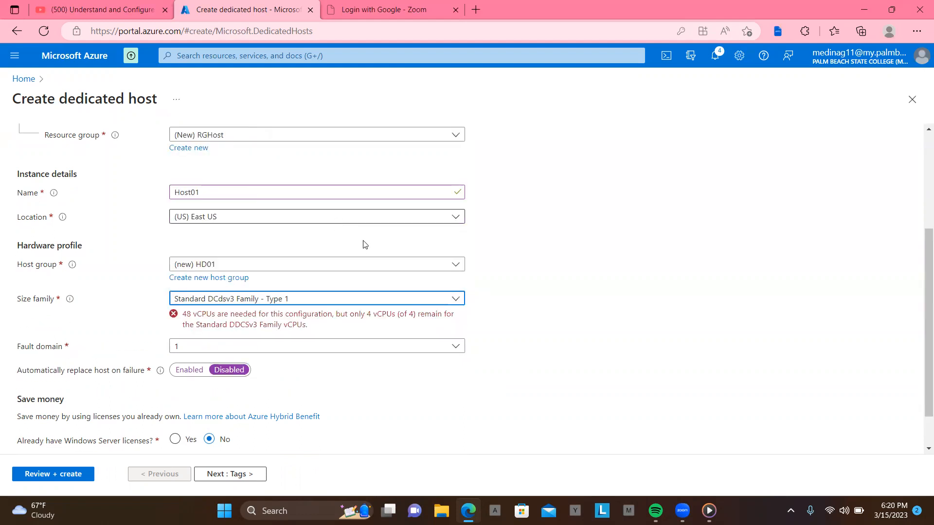
{"action": "left_click", "coordinate": [188, 370]}
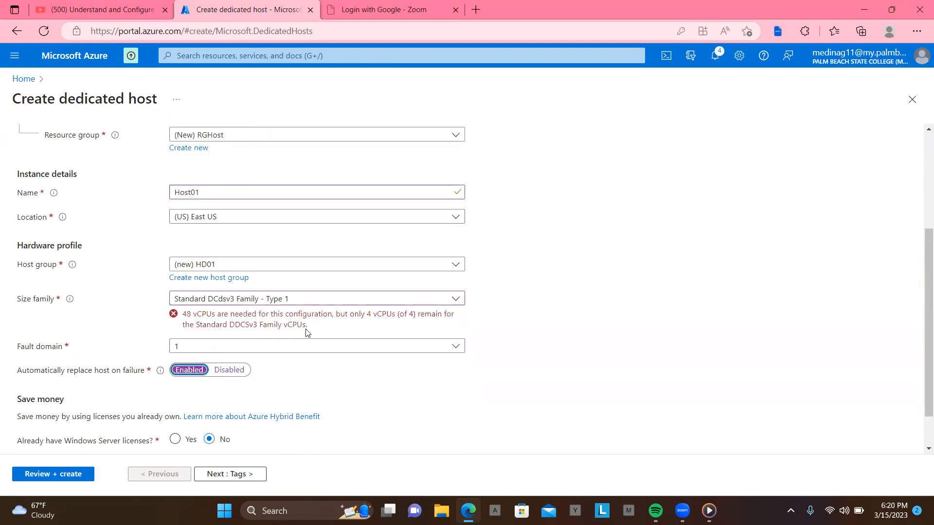
Look through the available size families for the dedicated host.
{"action": "left_click", "coordinate": [452, 305]}
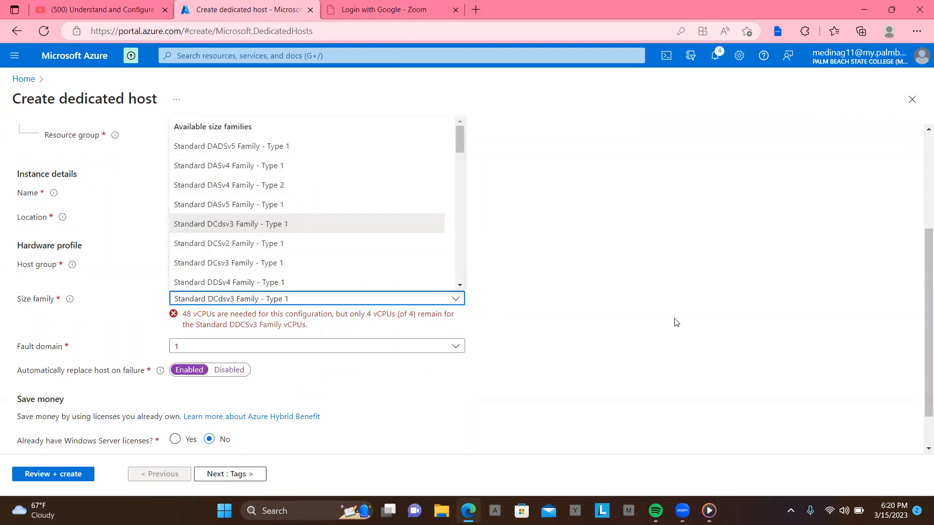
{"action": "left_click", "coordinate": [639, 275]}
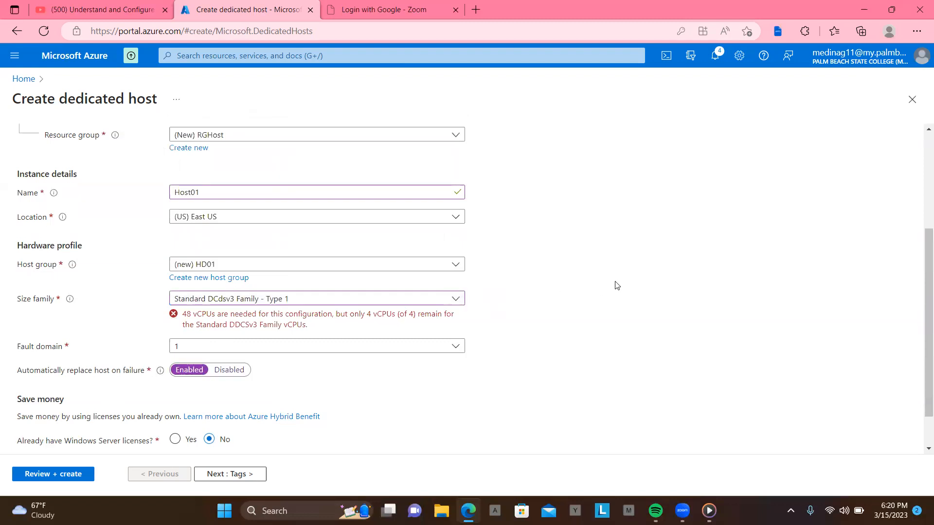
{"action": "left_click", "coordinate": [456, 301]}
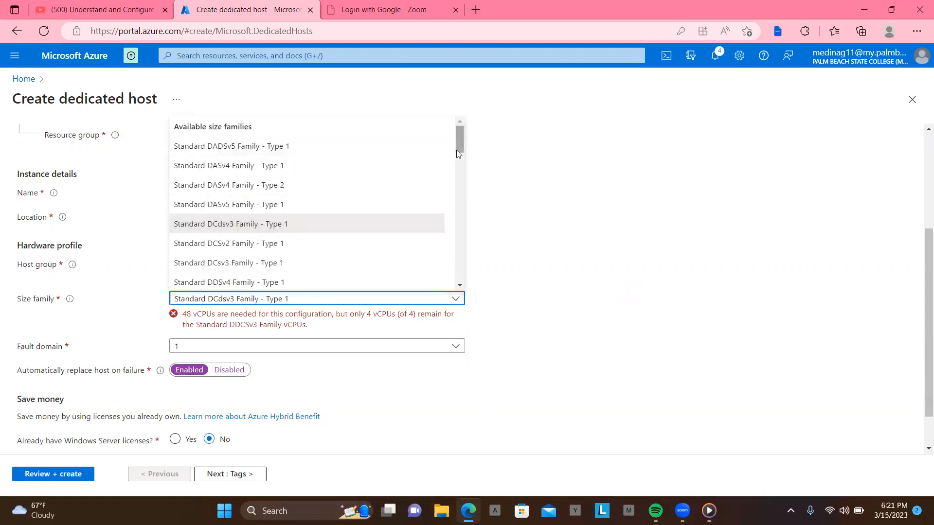
{"action": "left_click_drag", "start_coordinate": [456, 153], "coordinate": [444, 117]}
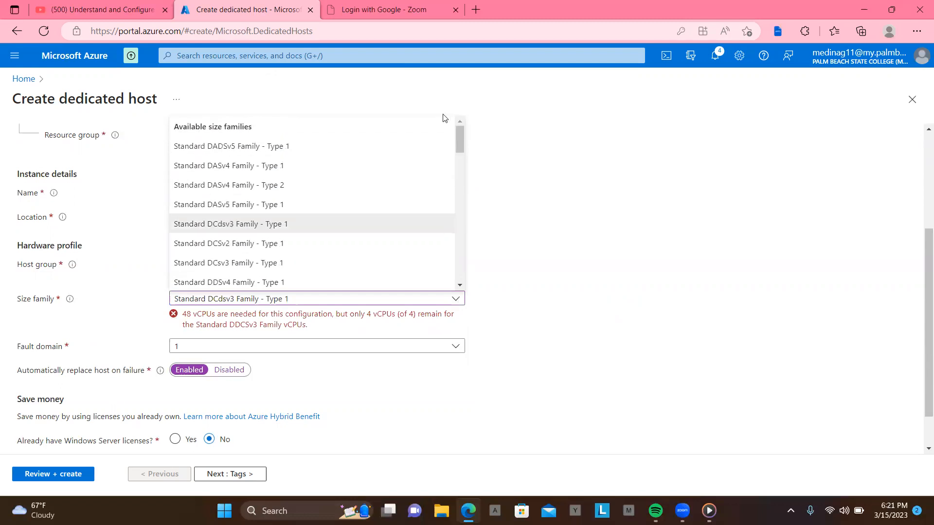